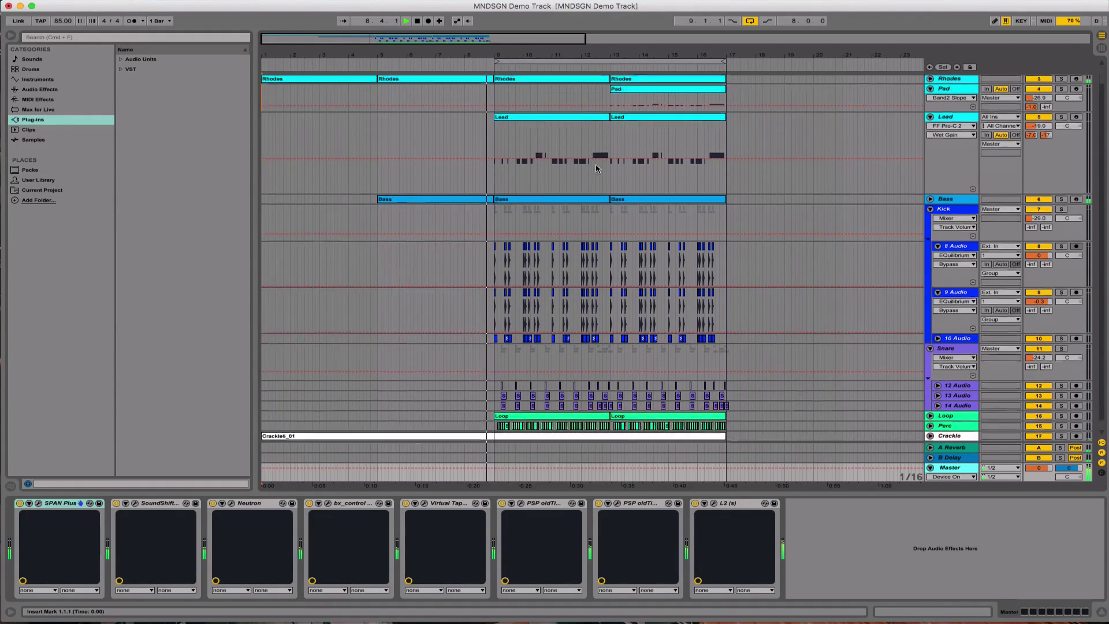
Listen through the looped section from bar 9 to bar 17 and stop playback
left_click_drag(505, 56, 504, 90)
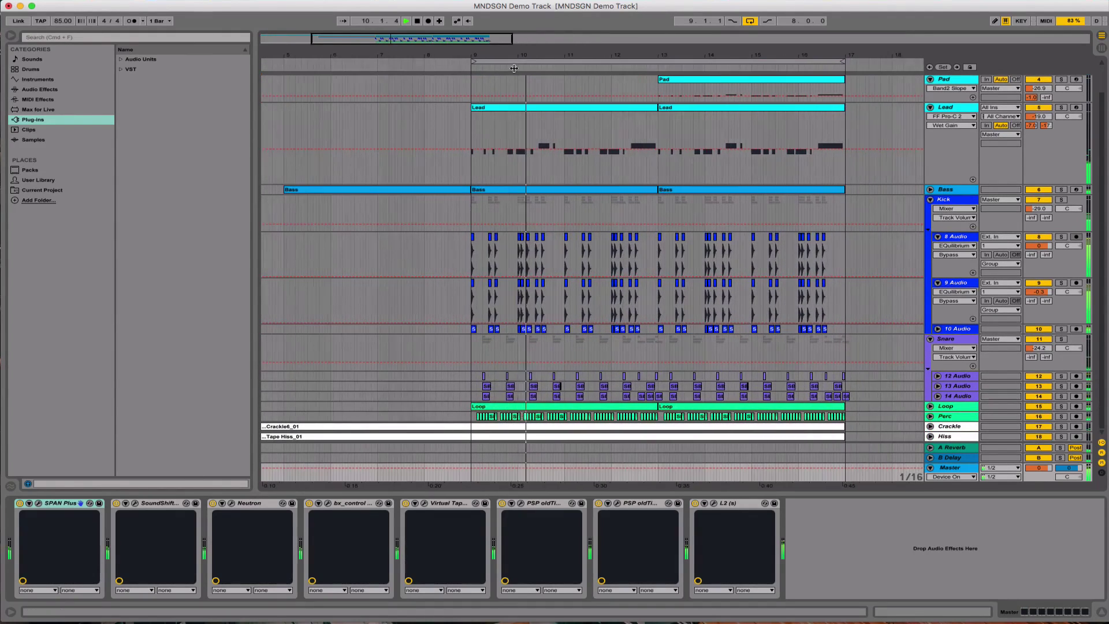
scroll(565, 152, "up", 3)
scroll(565, 151, "down", 1)
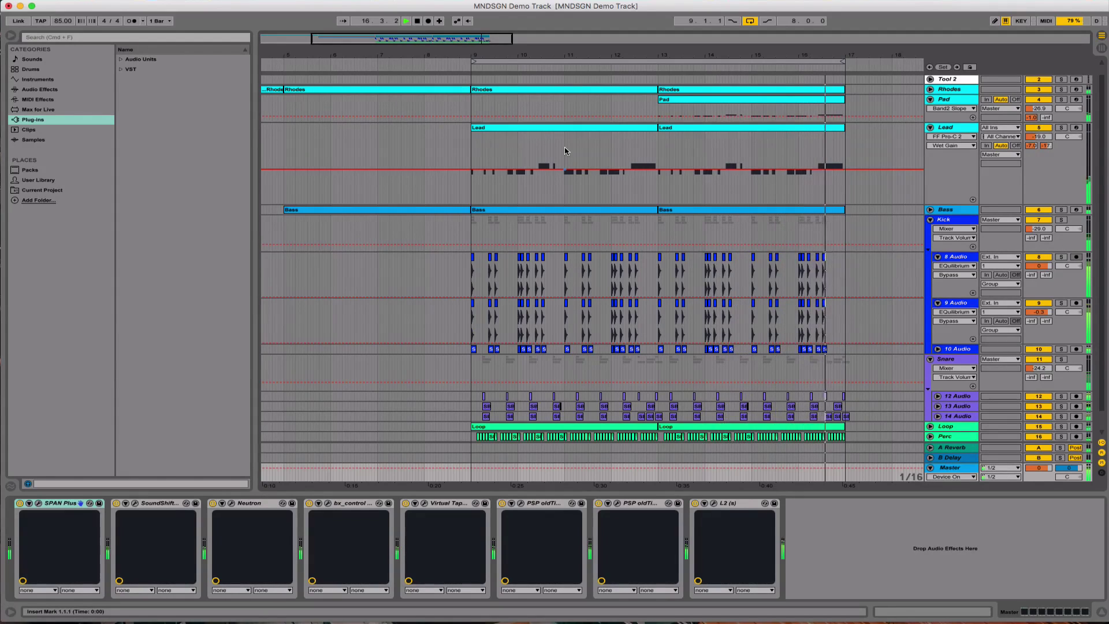
key("space")
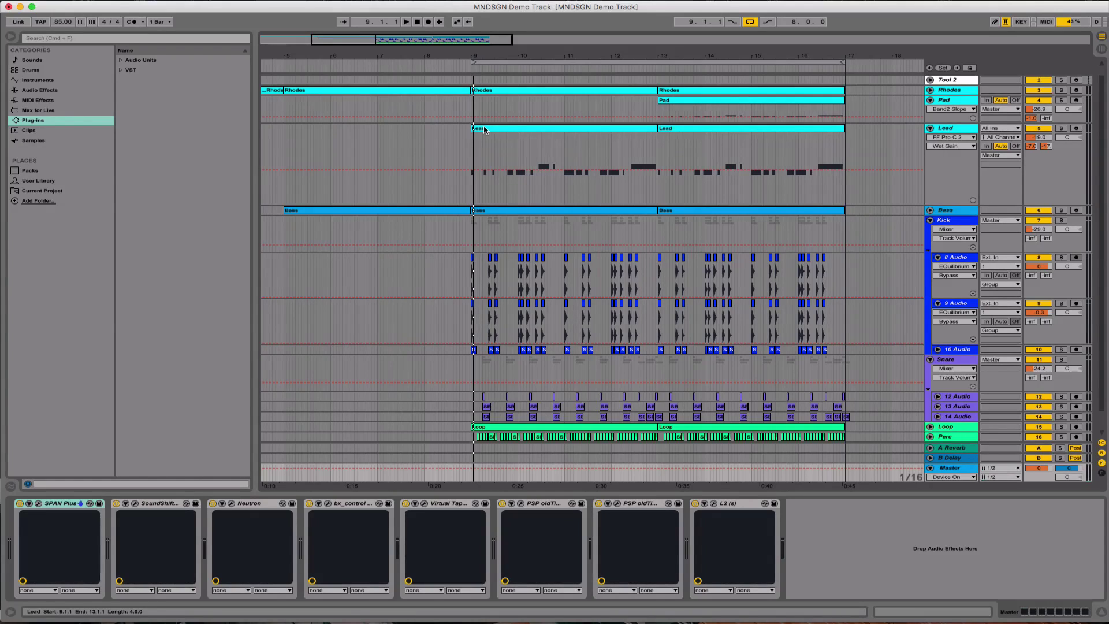
Add the Scale MIDI effect to the Tool 1 track and examine its Base control
scroll(484, 130, "up", 1)
left_click(937, 84)
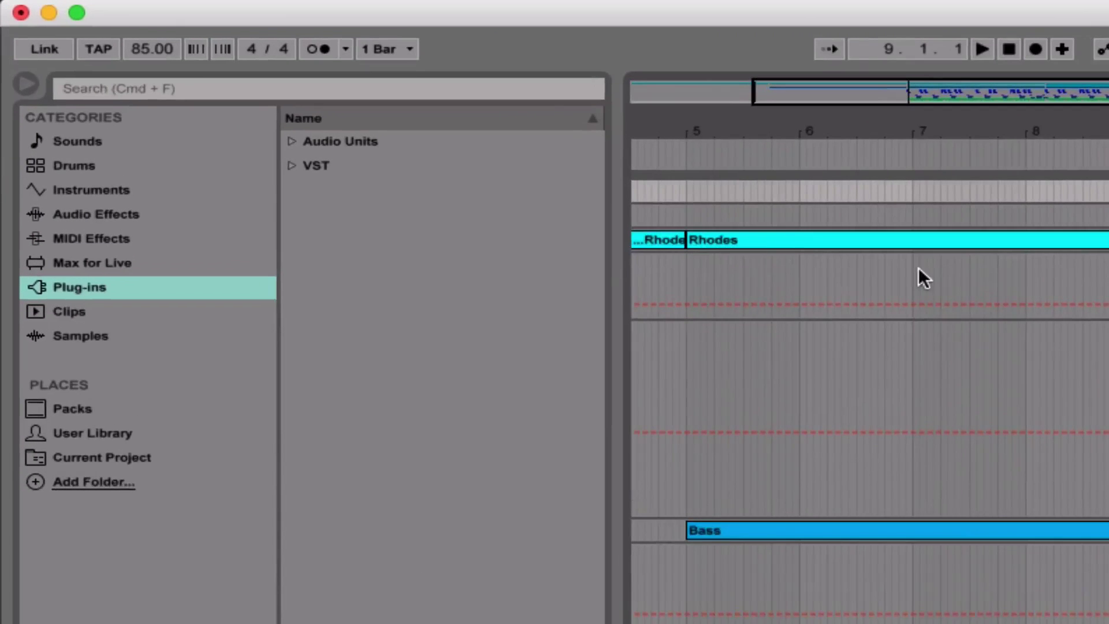
left_click(107, 248)
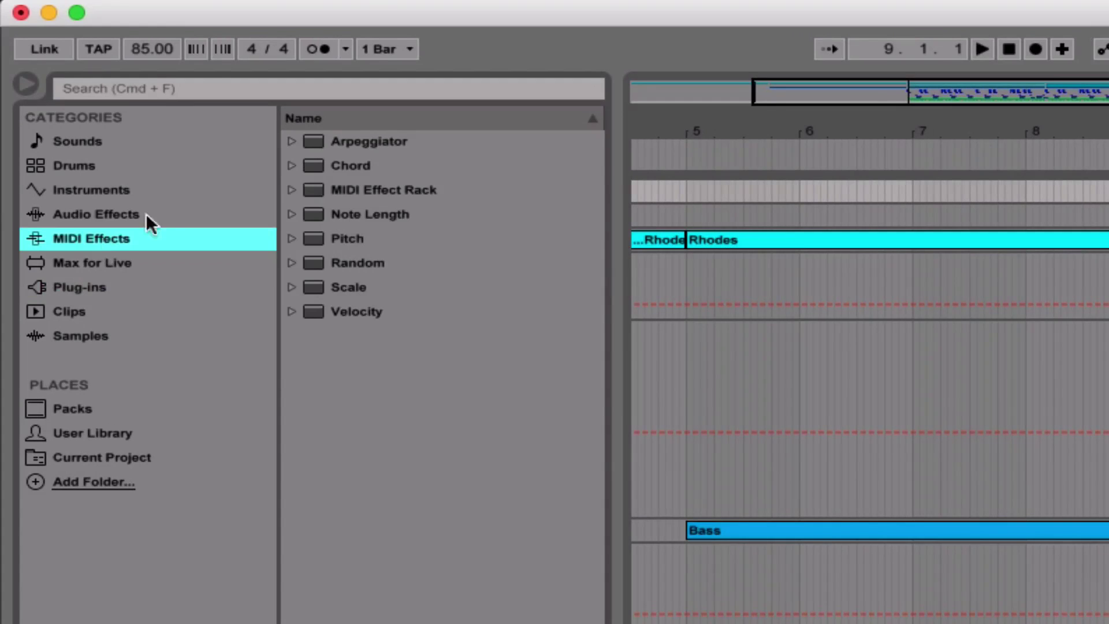
left_click(388, 142)
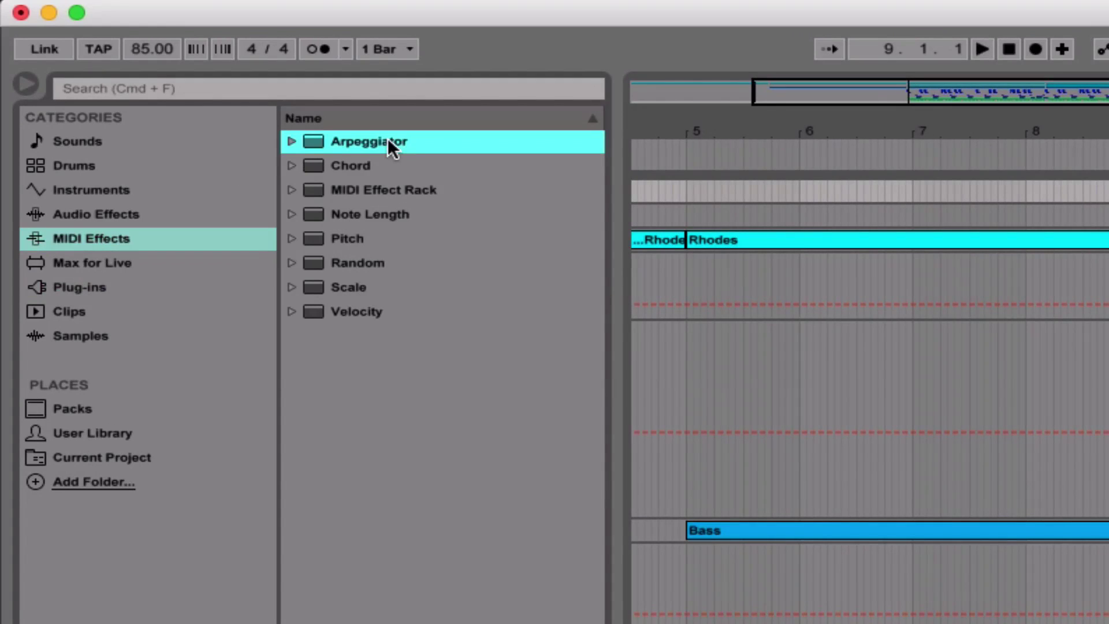
left_click(371, 166)
left_click(364, 143)
left_click(355, 286)
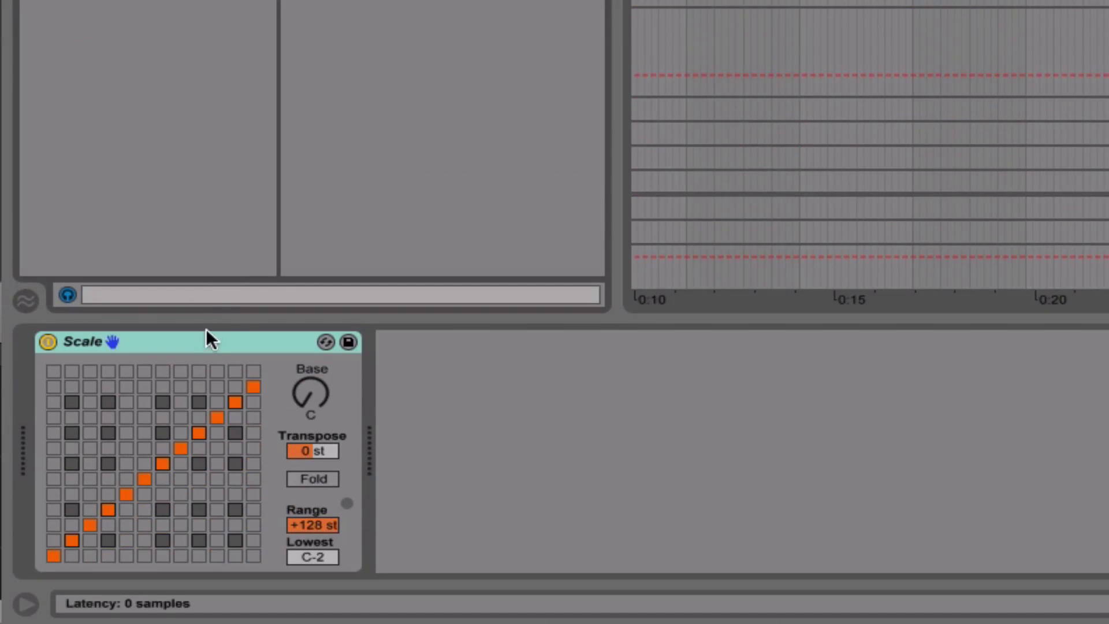
left_click(204, 341)
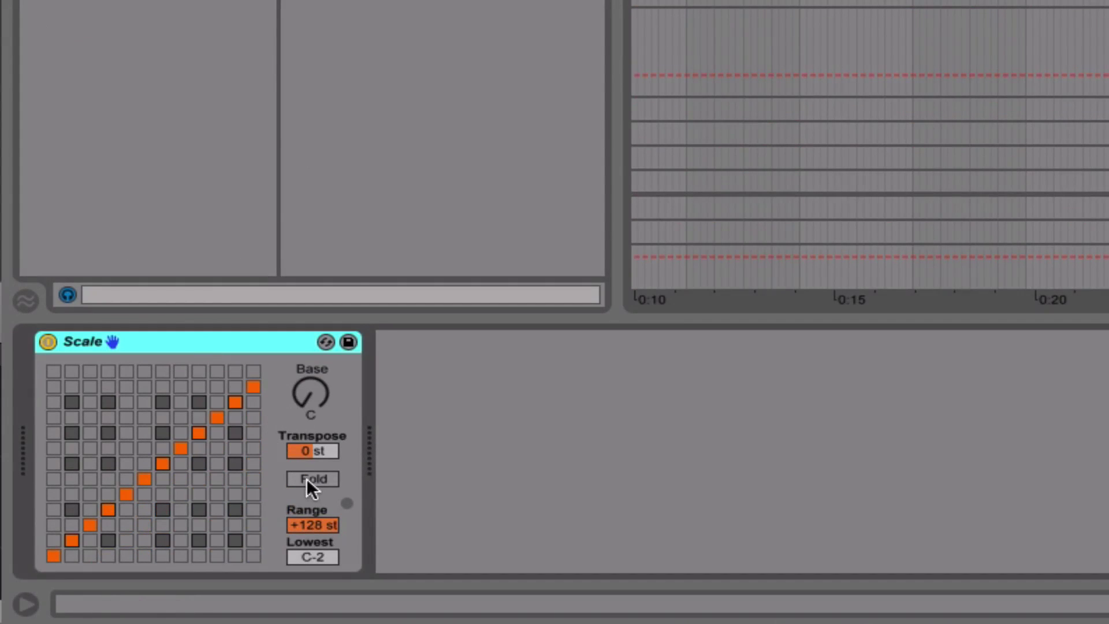
mouse_move(307, 402)
left_mouse_down()
mouse_move(306, 364)
mouse_move(310, 410)
left_mouse_up()
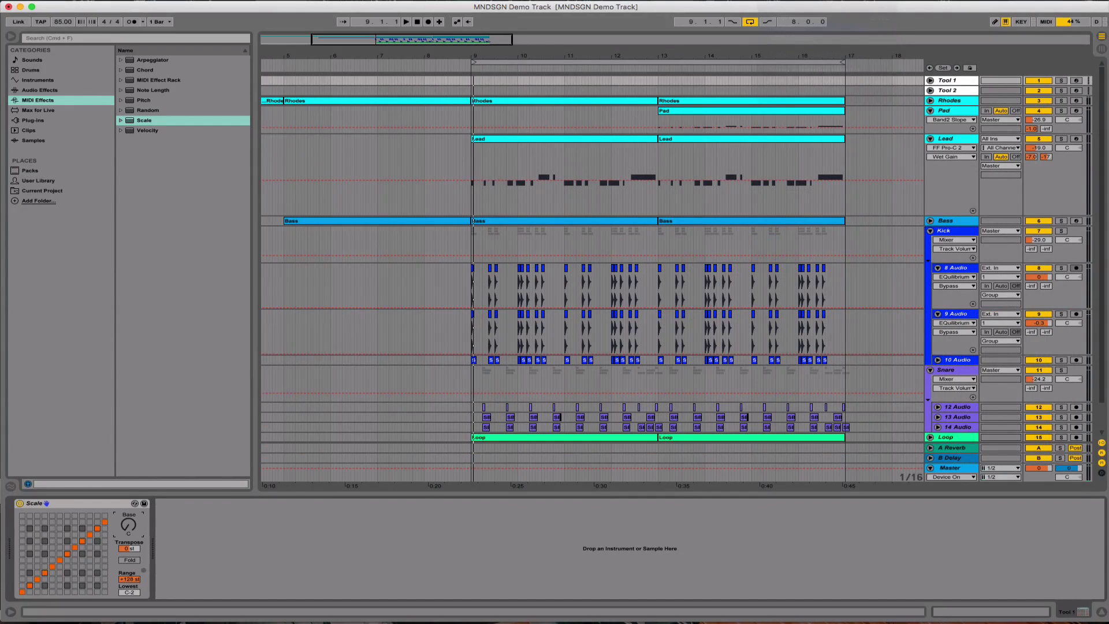
Select the looped time range from bar 9 to bar 17, listen to the soloed drum tracks and stop playback
scroll(480, 348, "down", 3)
left_click(580, 60)
key("space")
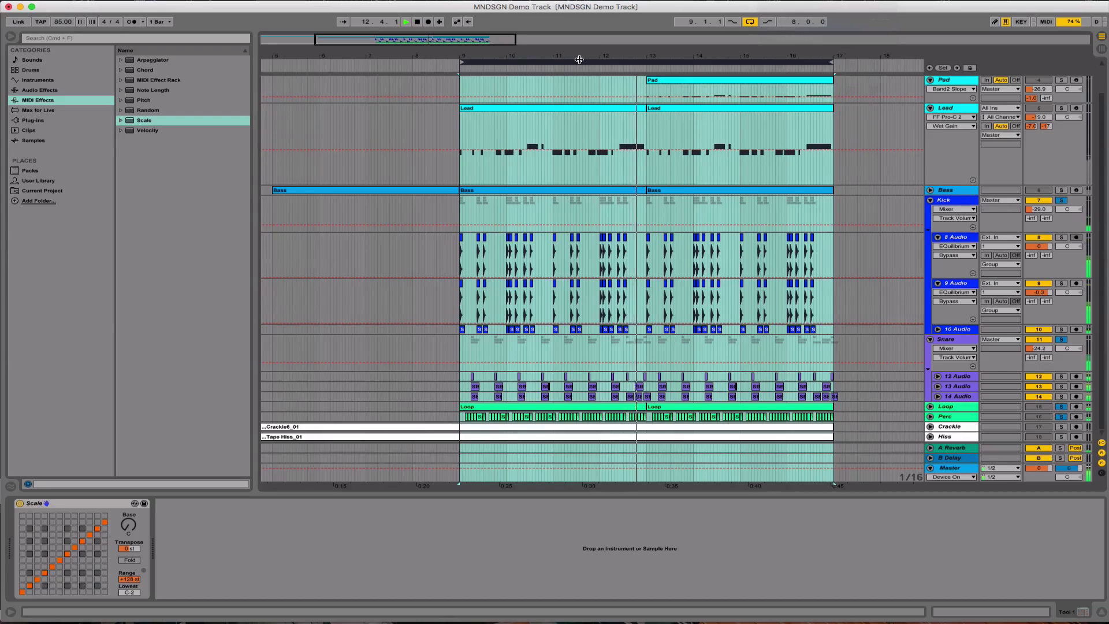
key("space")
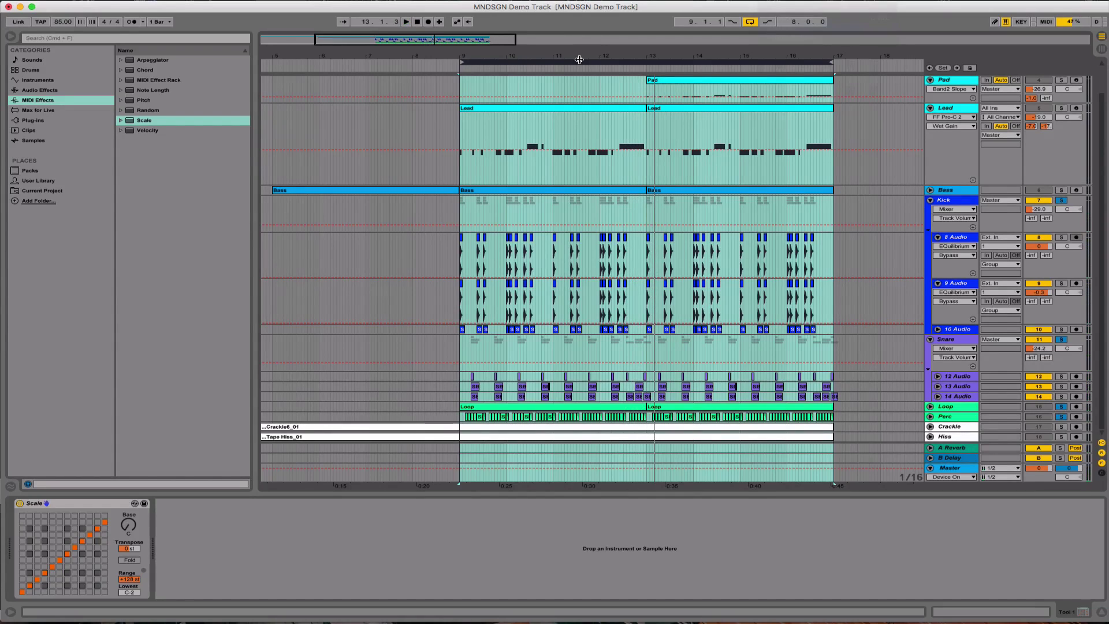
Solo the Kick, Snare and Perc tracks one at a time and listen to each
left_click(1060, 201)
key("space")
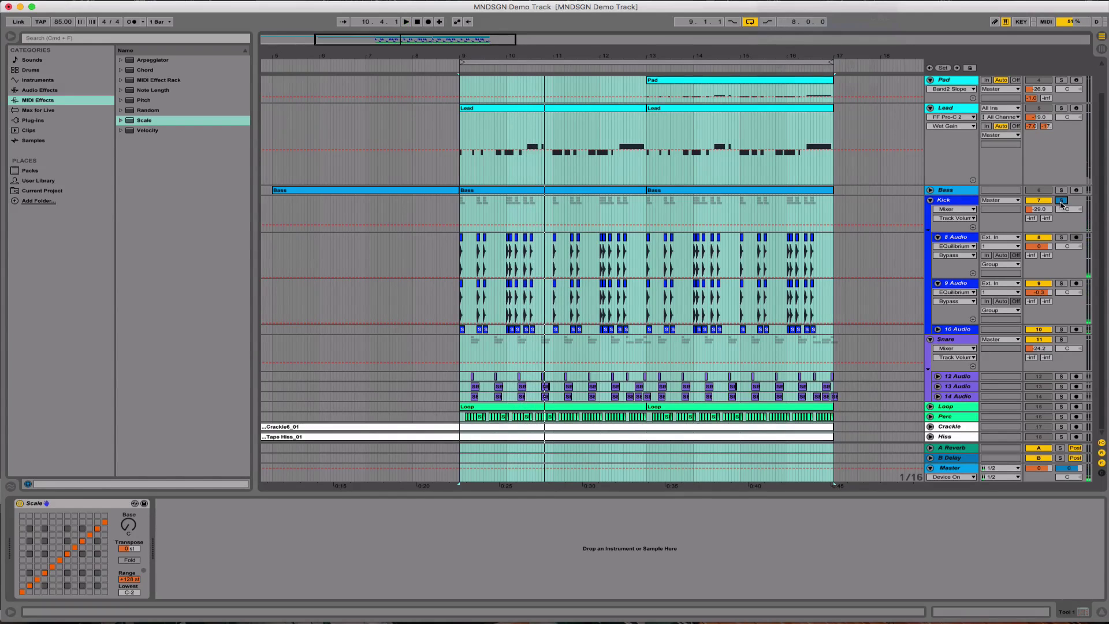
left_click(1060, 340)
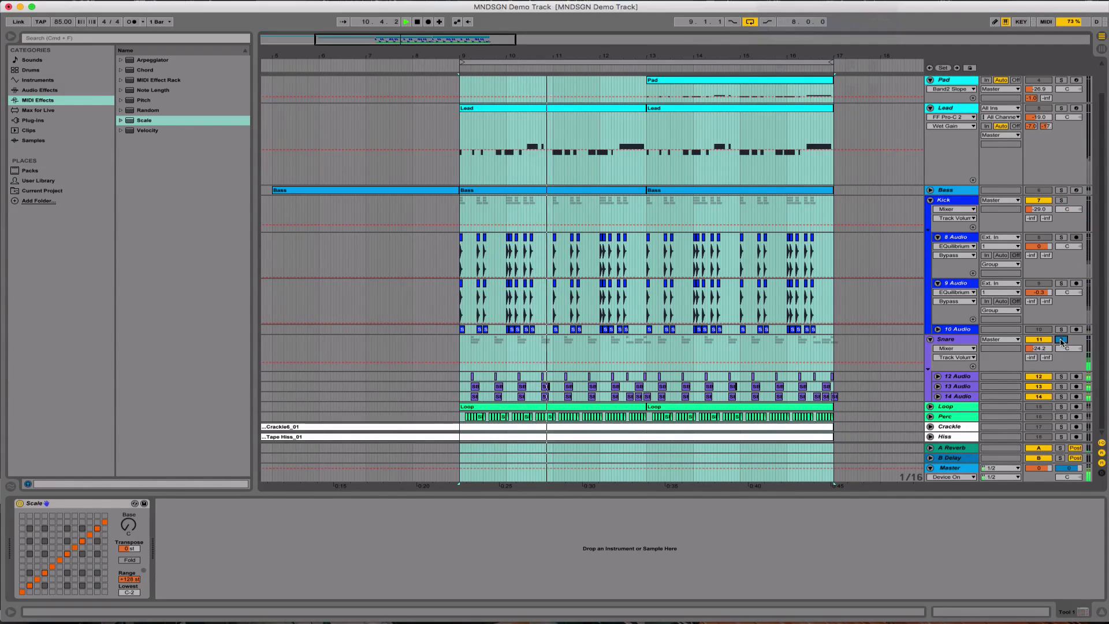
left_click(1061, 417)
key("space")
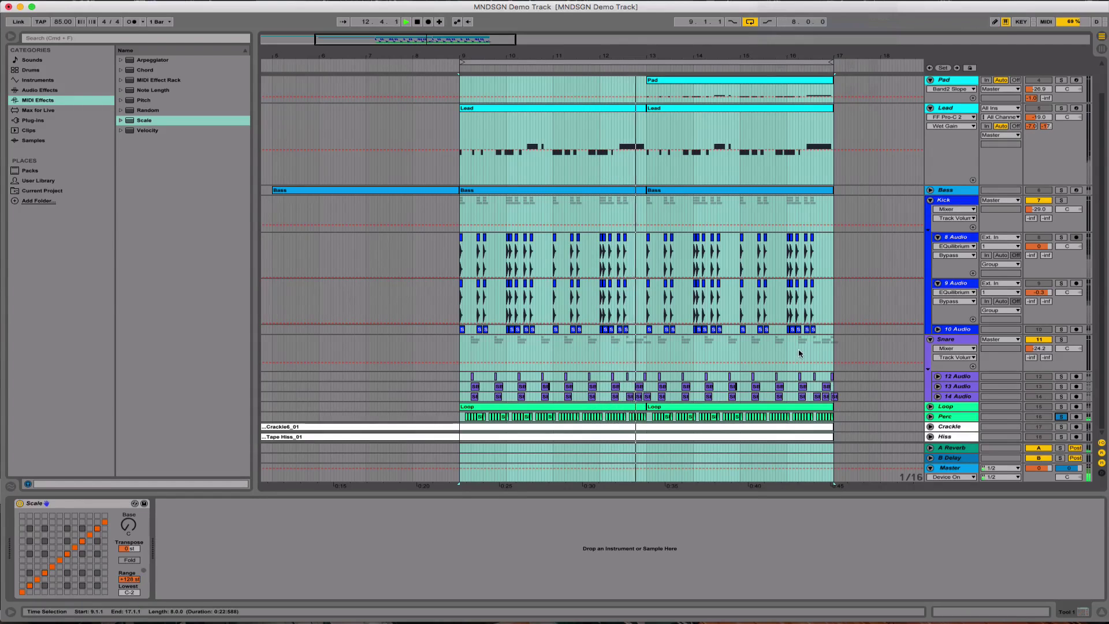
key("space")
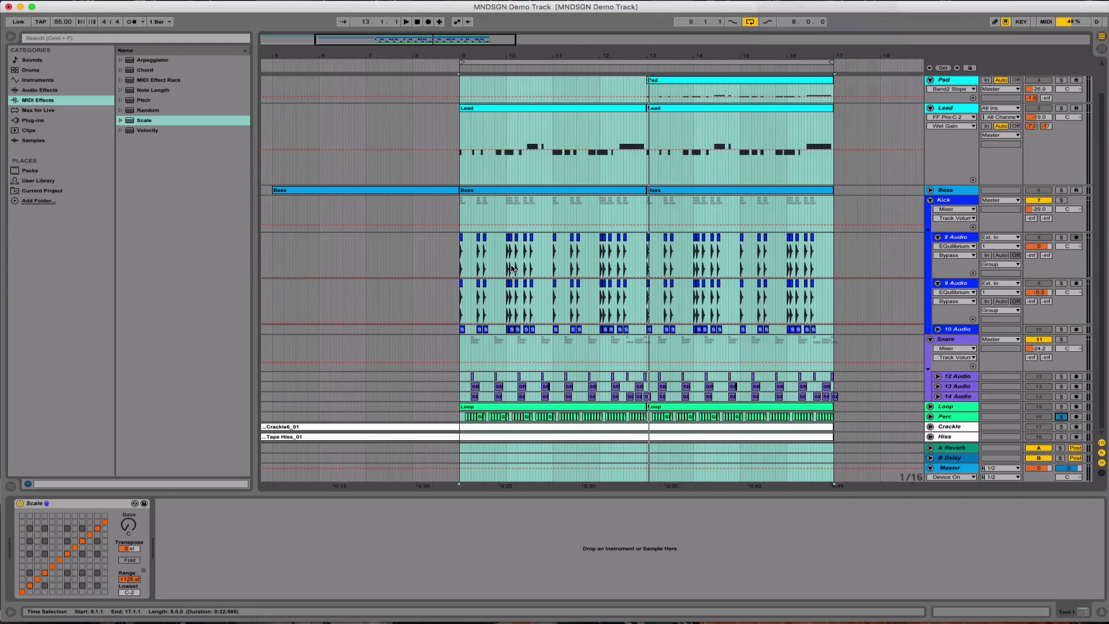
Inspect the EQuilibrium and VBC Rack plug-in windows on the Kick group track and close them
left_click(896, 219)
left_click(38, 504)
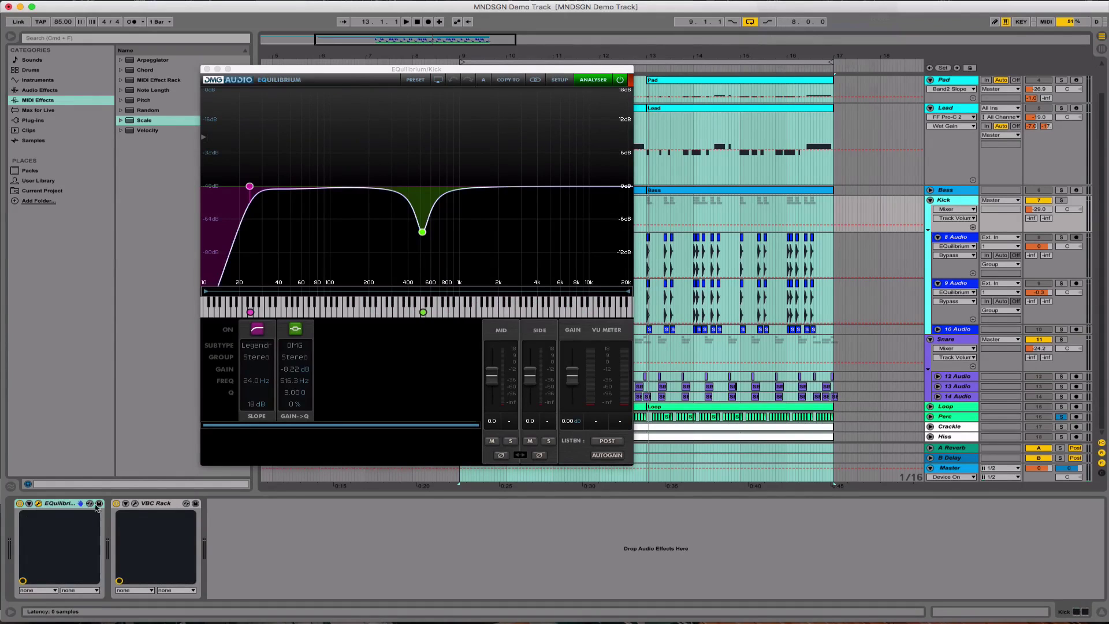
left_click(135, 504)
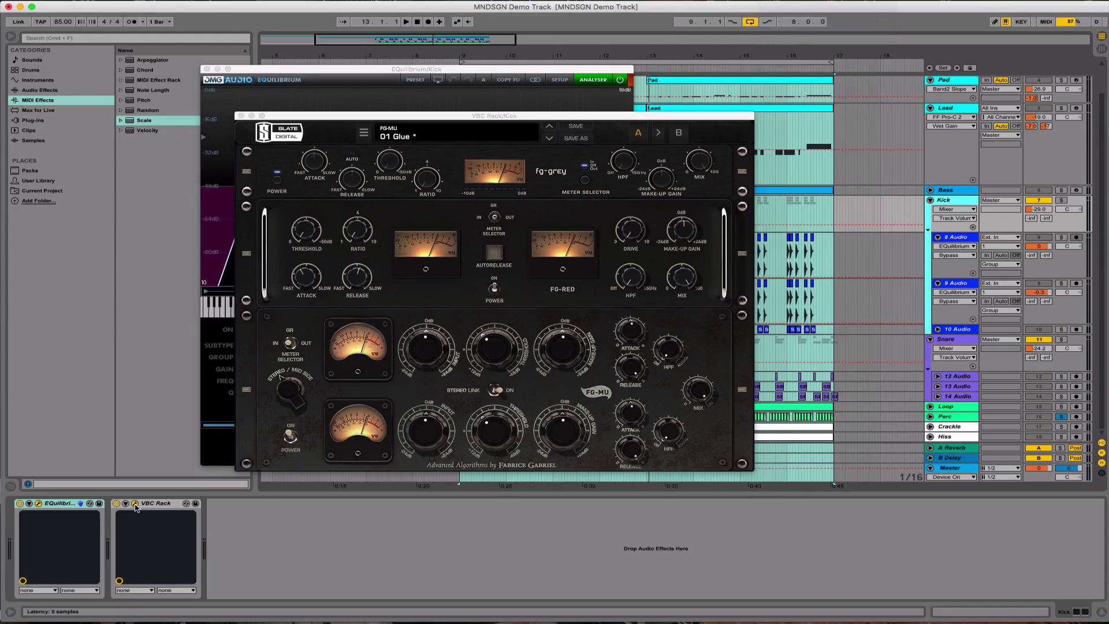
left_click(135, 504)
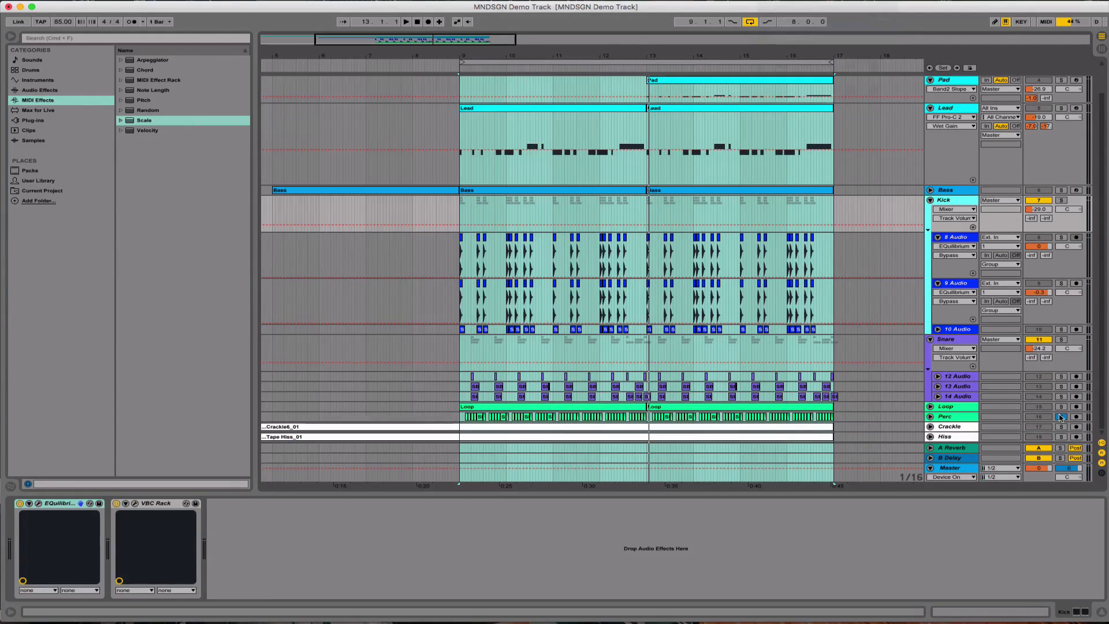
Solo the Rhodes track and play the loop
scroll(1057, 105, "up", 2)
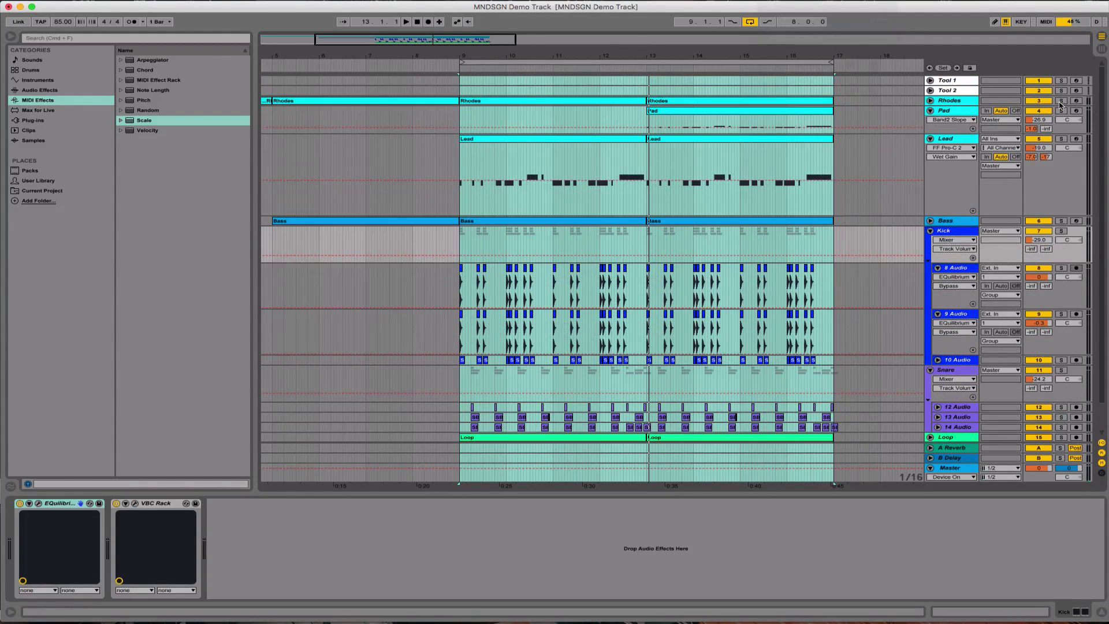
left_click(1060, 102)
key("space")
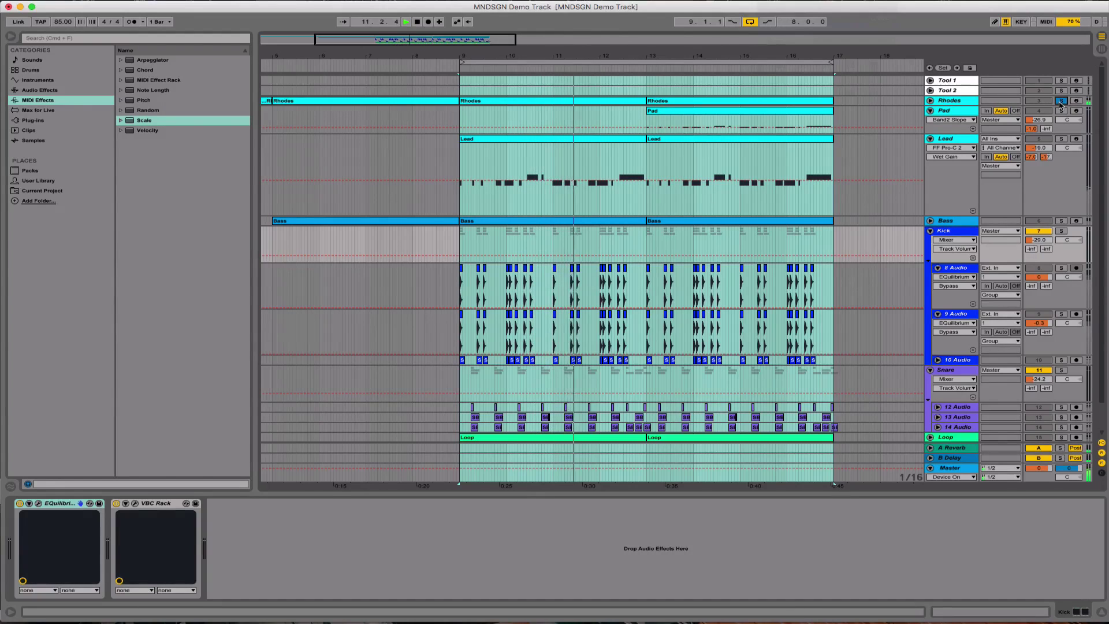
Unfold the Rhodes track and show the notes of its clip at bar 9 in an enlarged note editor
left_click_drag(950, 105, 947, 292)
left_click(559, 100)
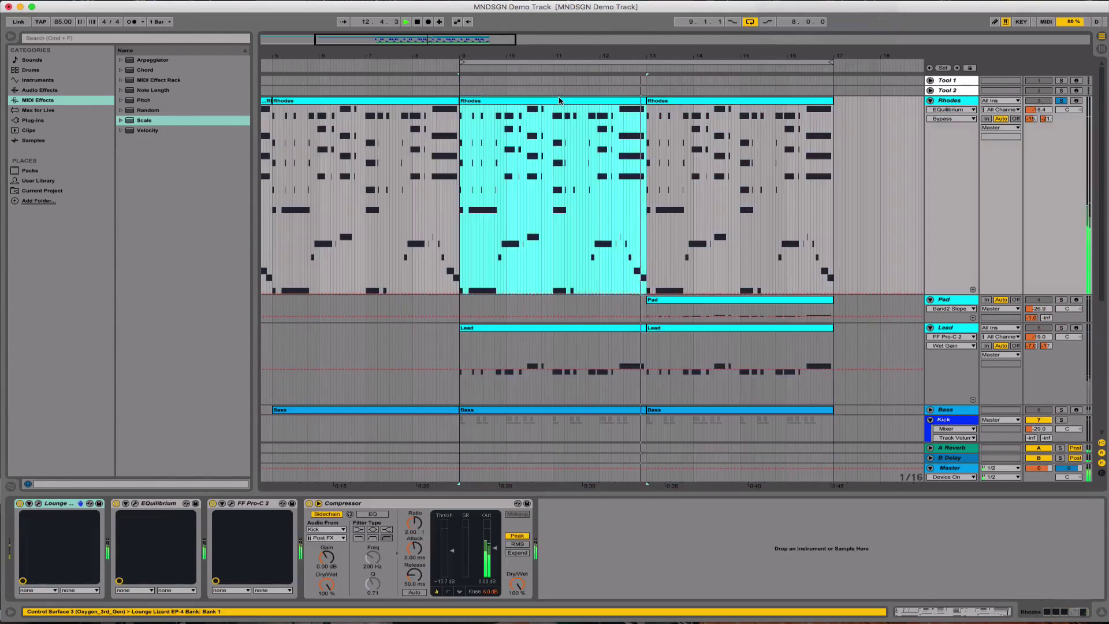
left_click(927, 612)
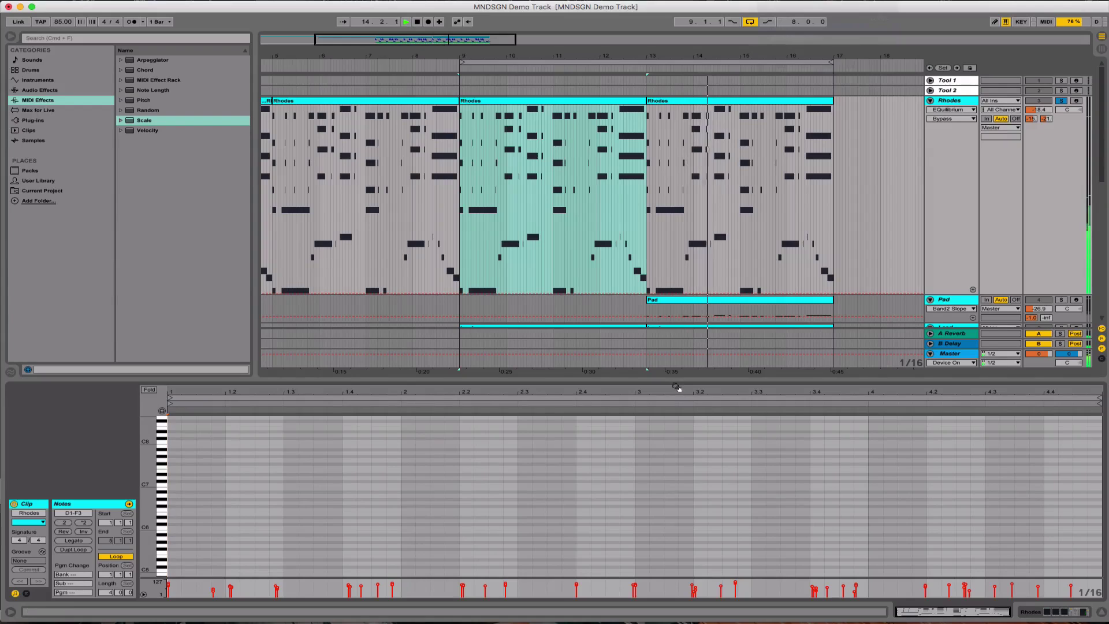
left_click_drag(674, 380, 678, 97)
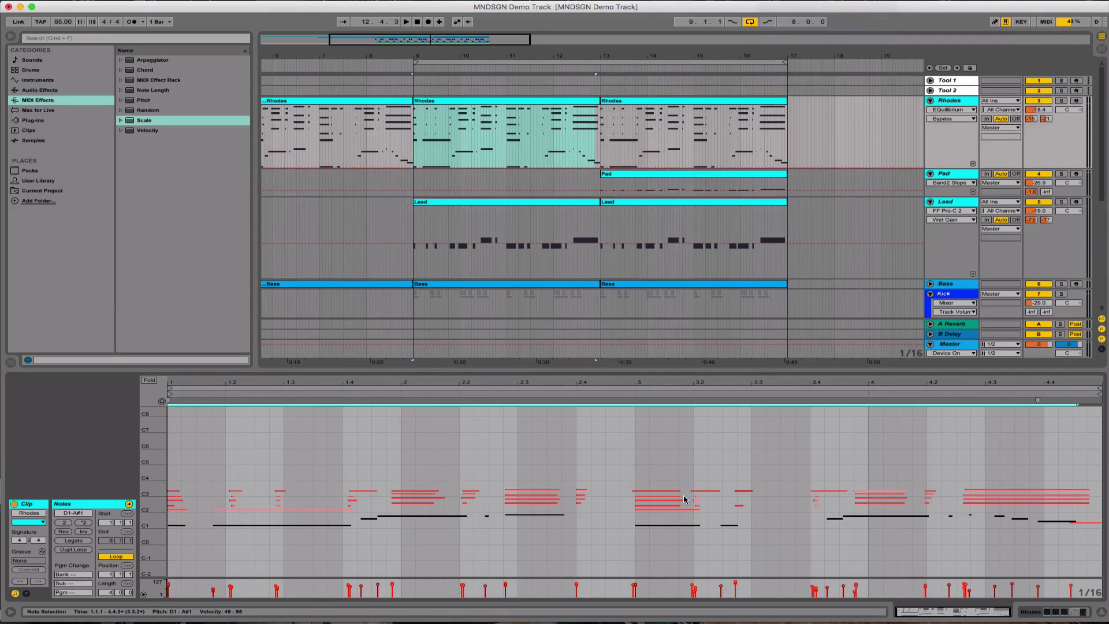
Solo and play the Bass track, and unfold it to show its notes and device chain
left_click(1061, 284)
key("space")
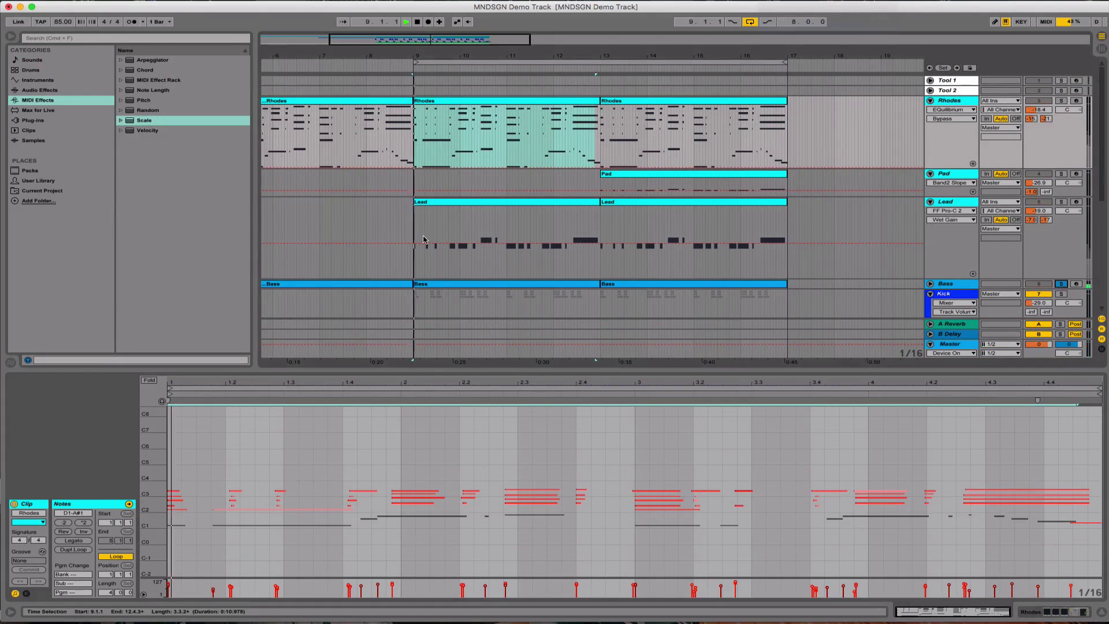
left_click(418, 295)
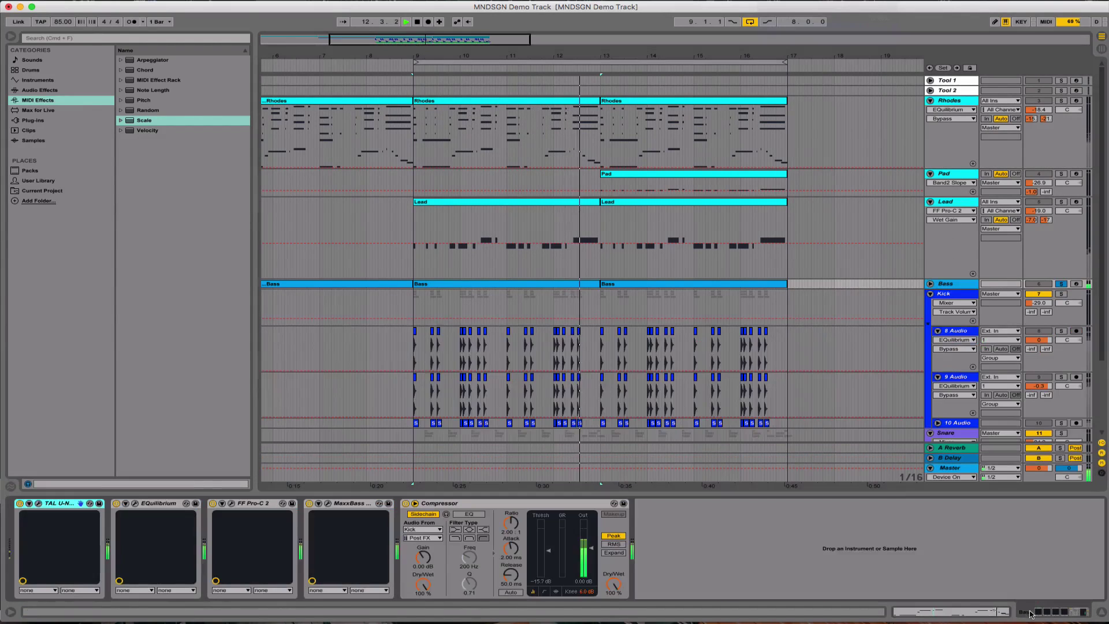
left_click(943, 284)
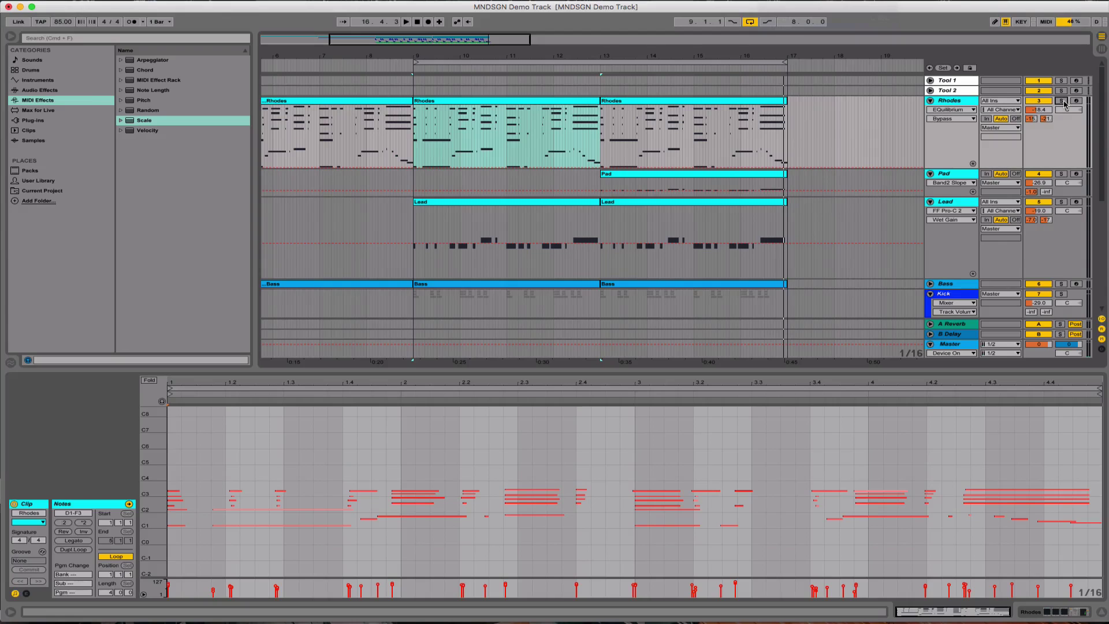
left_click_drag(1043, 553, 133, 516)
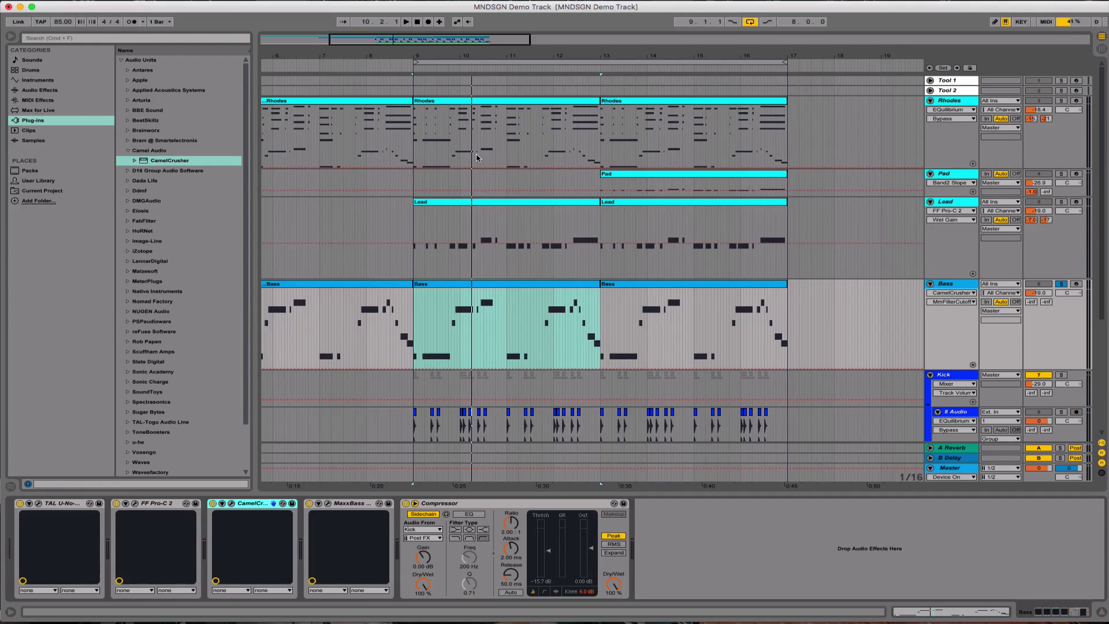
Inspect the FF Pro-C 2, CamelCrusher and MaxxBass plug-in windows on the Bass track and close them
left_click(135, 503)
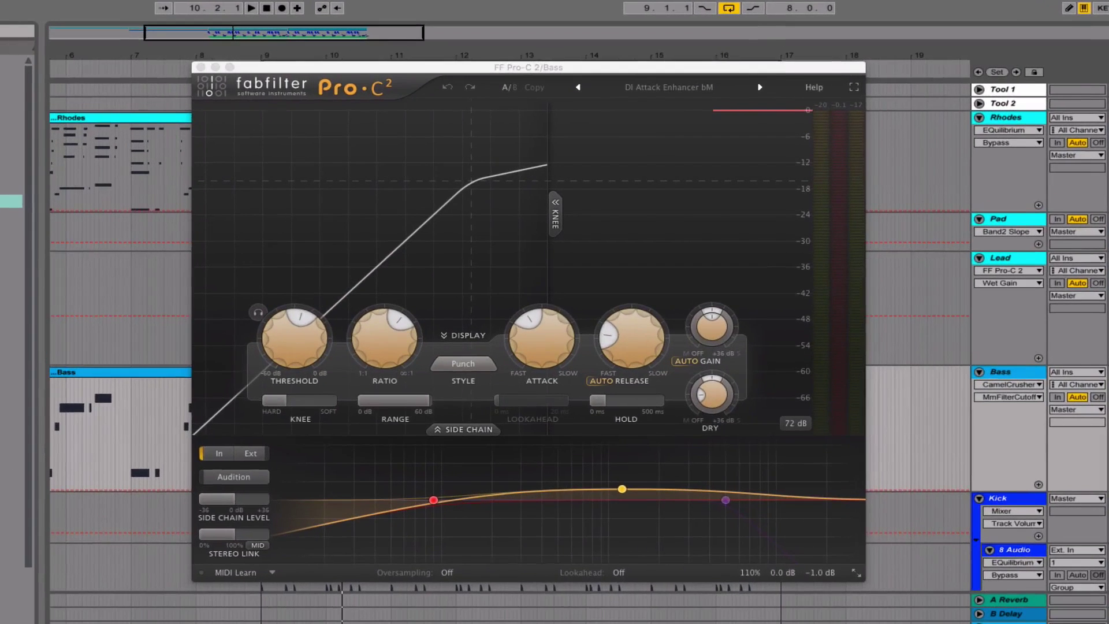
key("super+alt+p")
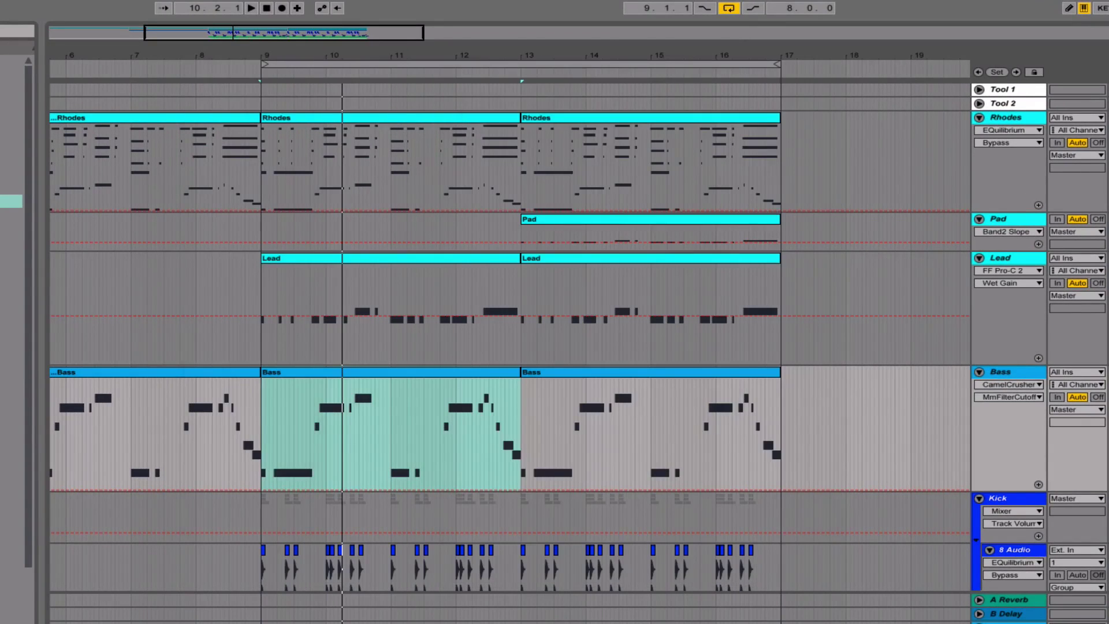
key("super+alt+p")
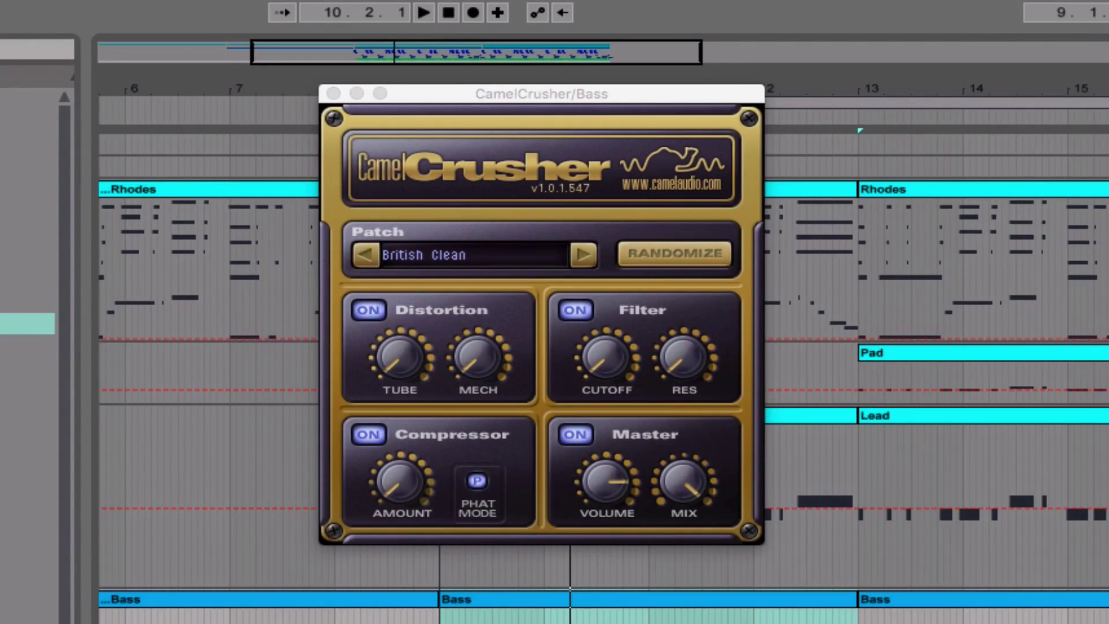
key("super+alt+p")
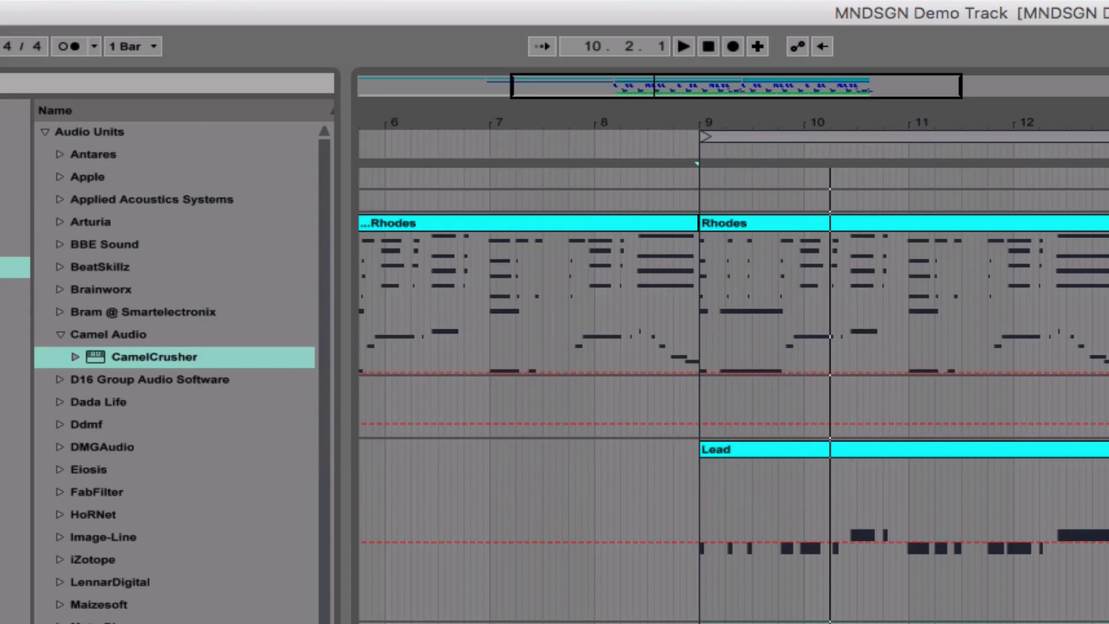
key("super+alt+p")
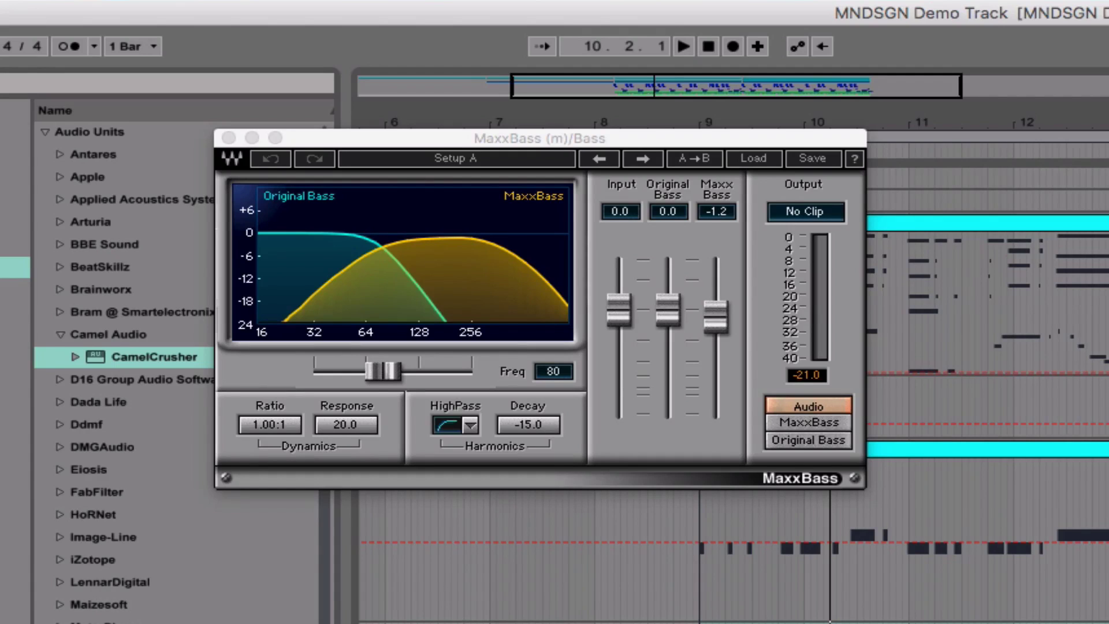
left_click(166, 370)
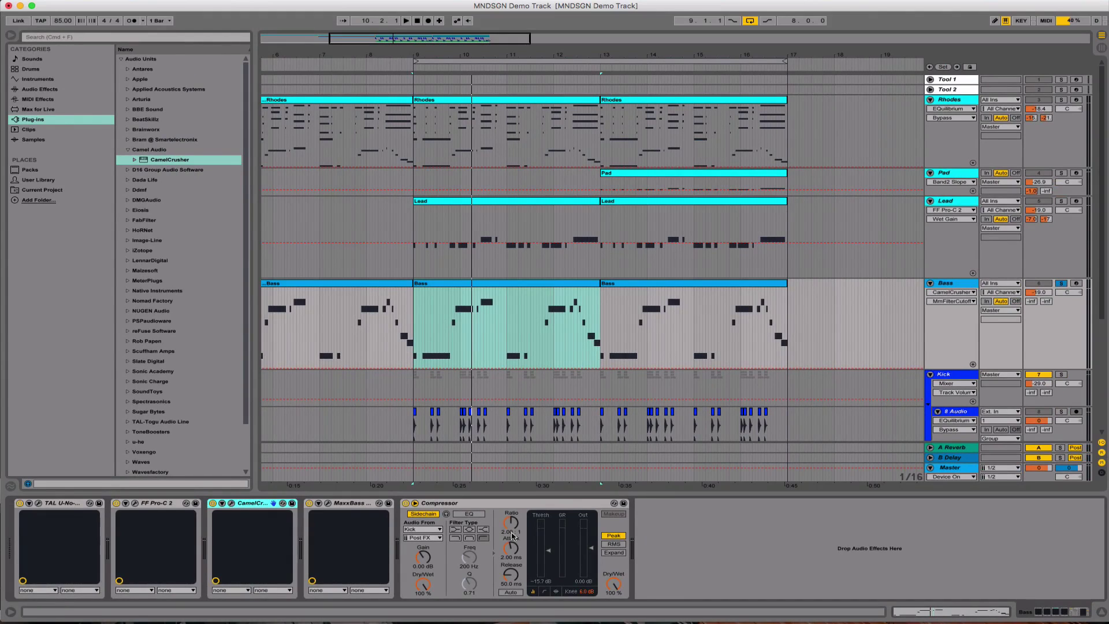
Solo the Lead track and play the loop
left_click(1061, 201)
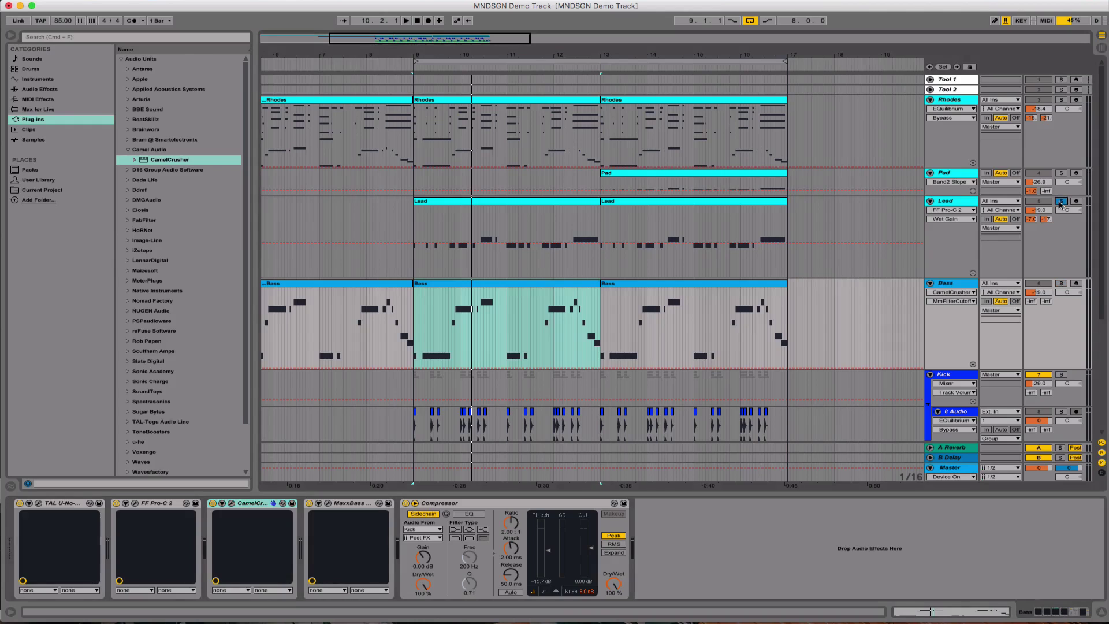
key("space")
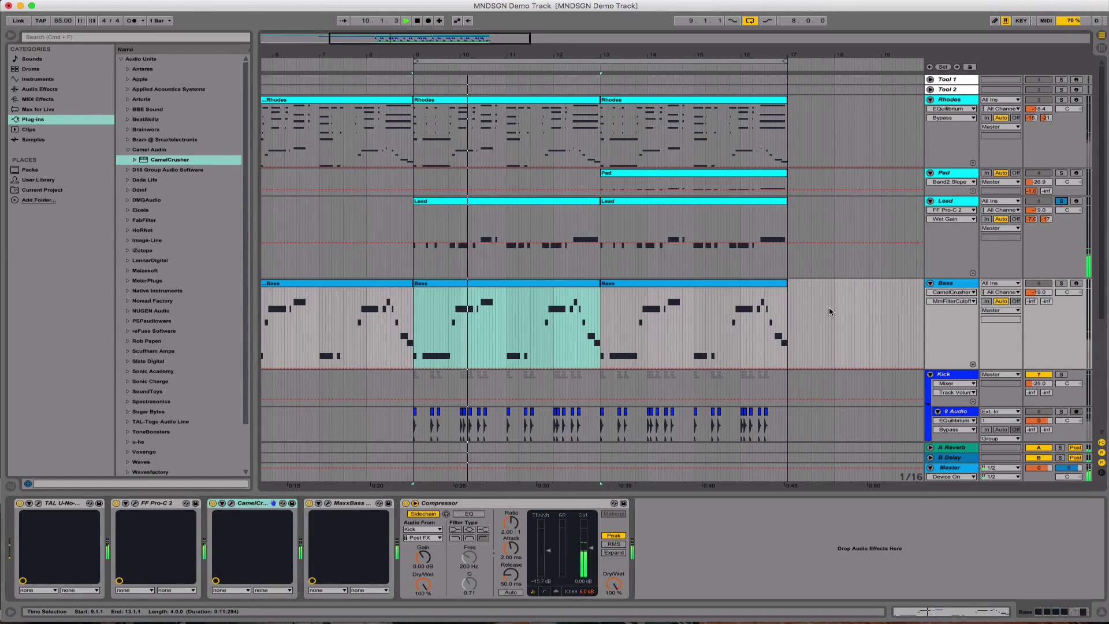
Show the notes of the Lead track's clip at bar 9 in the note editor, and stop playback
left_click(570, 286)
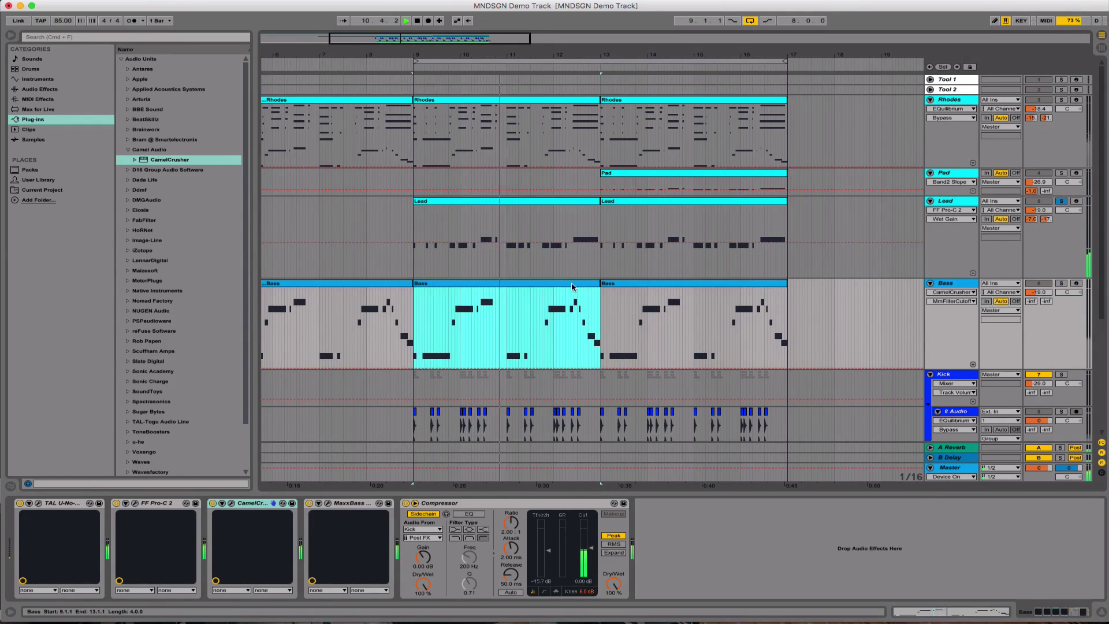
left_click(930, 613)
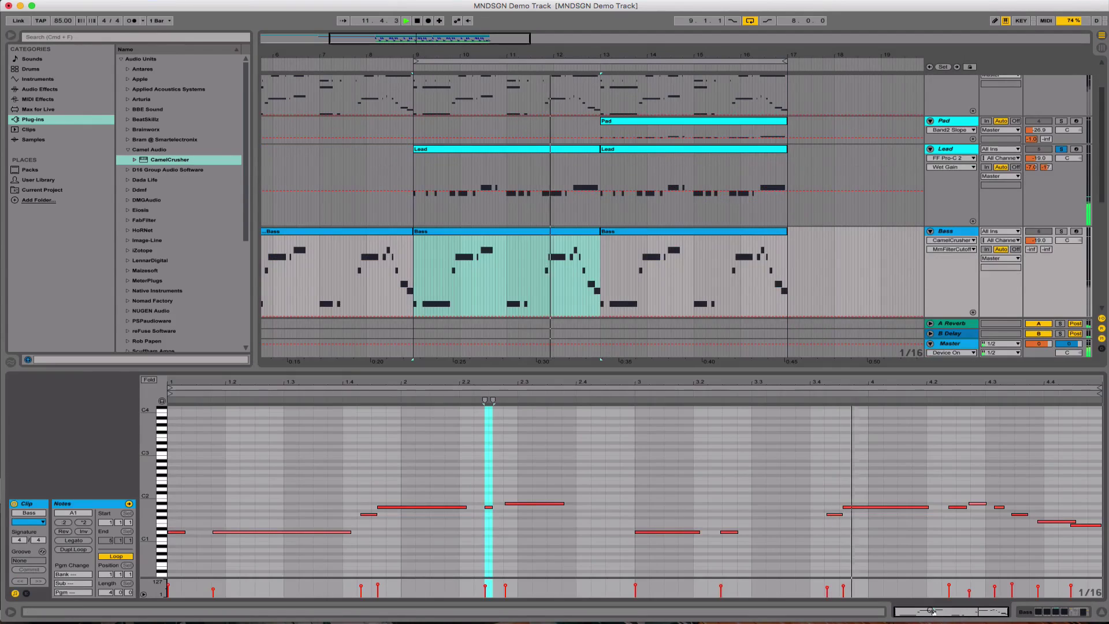
left_click(954, 150)
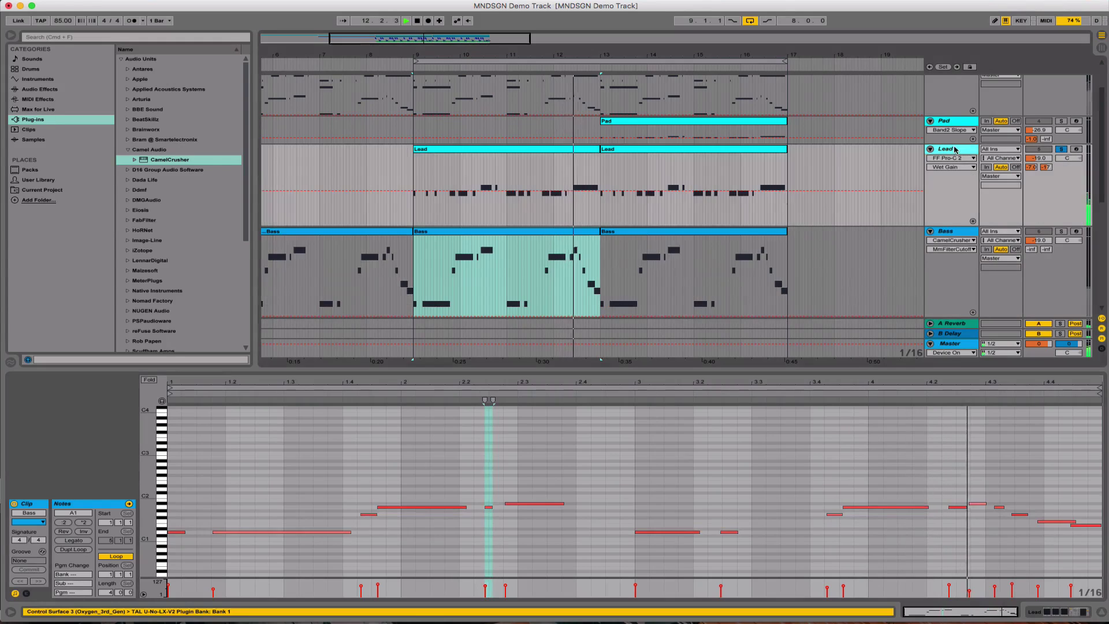
left_click(555, 150)
scroll(692, 472, "down", 10)
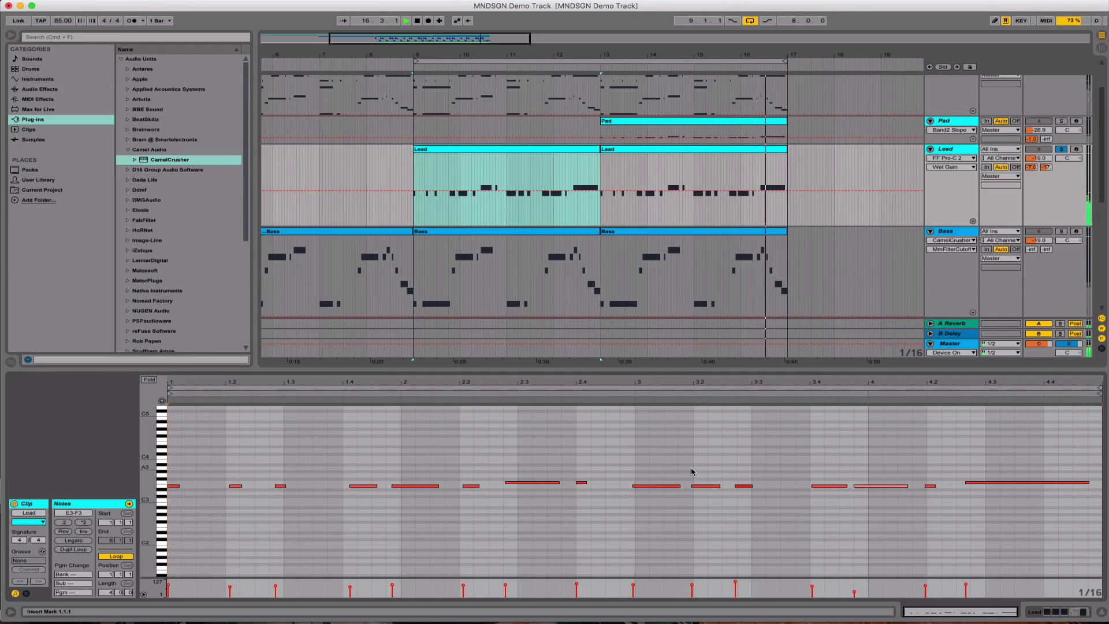
key("space")
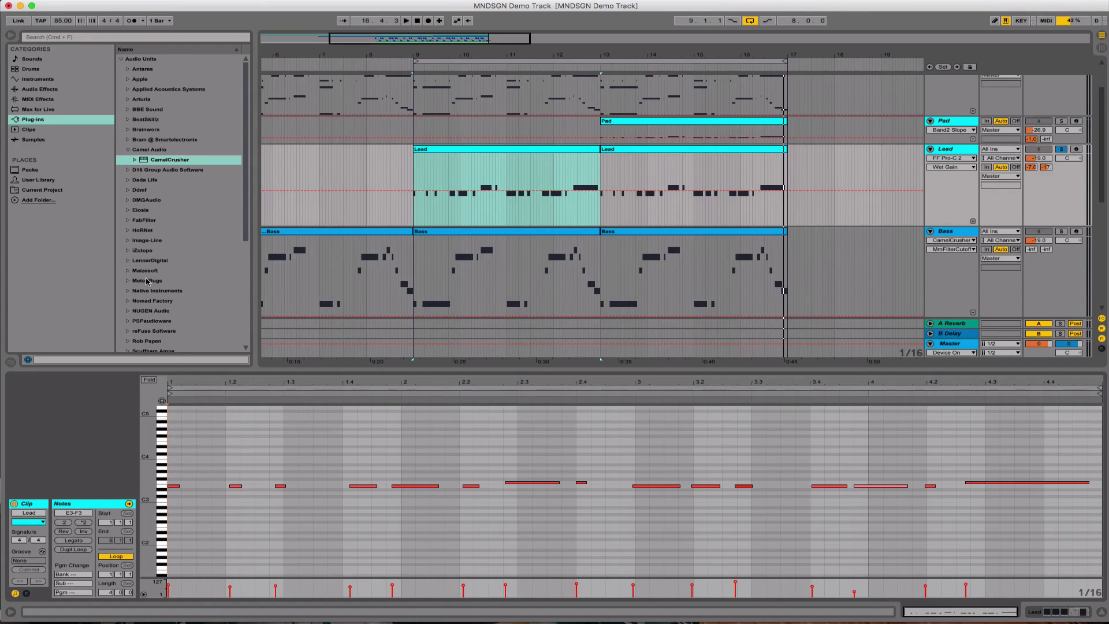
Show the Lead track's device chain, inspect its TAL U-No-LX synth settings and close the plug-in window
scroll(352, 197, "up", 3)
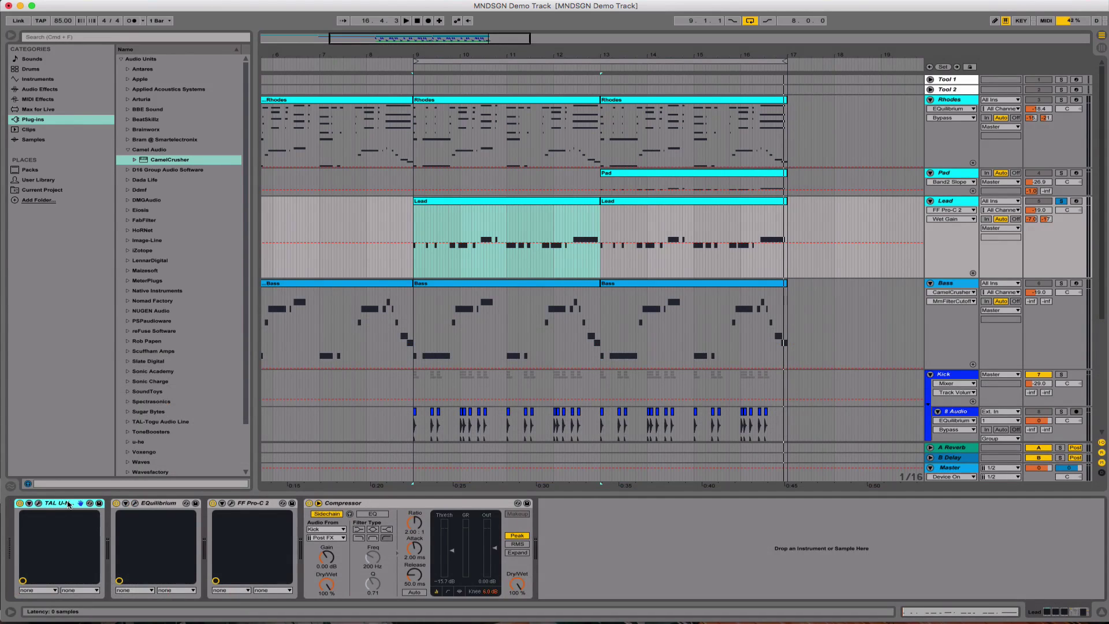
left_click(39, 503)
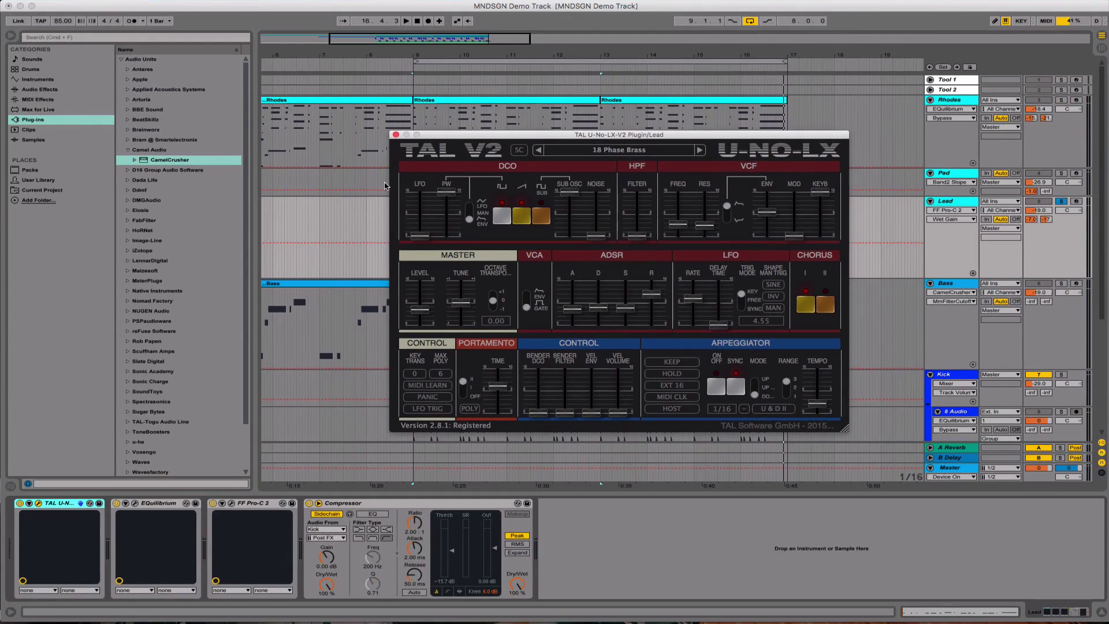
left_click(395, 135)
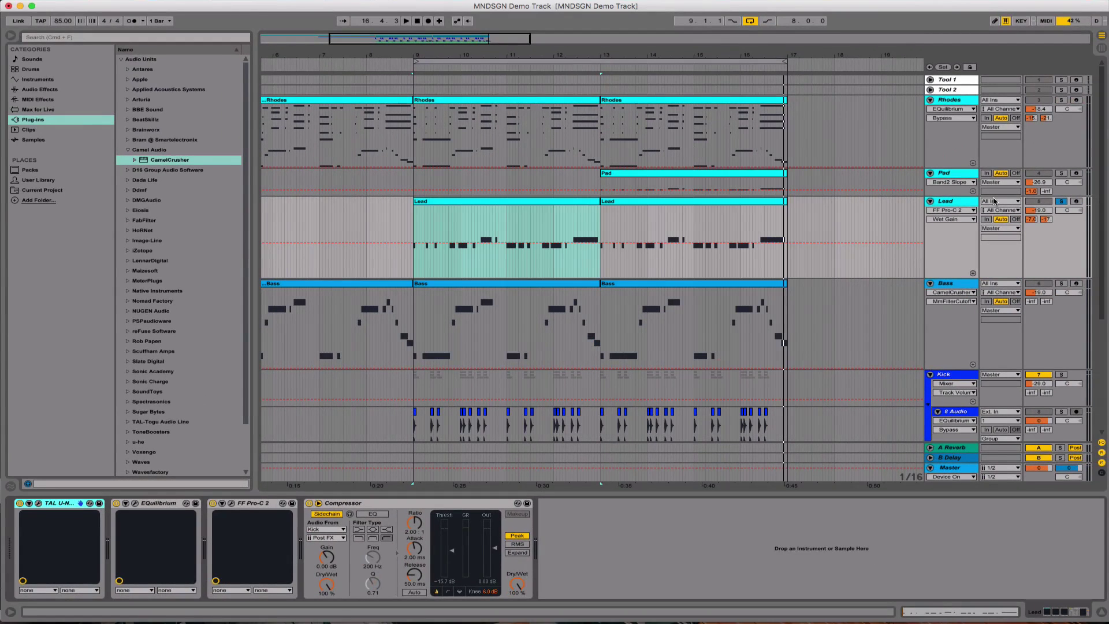
Play the soloed Pad track from its clip at bar 13, show its device chain and stop playback
key("space")
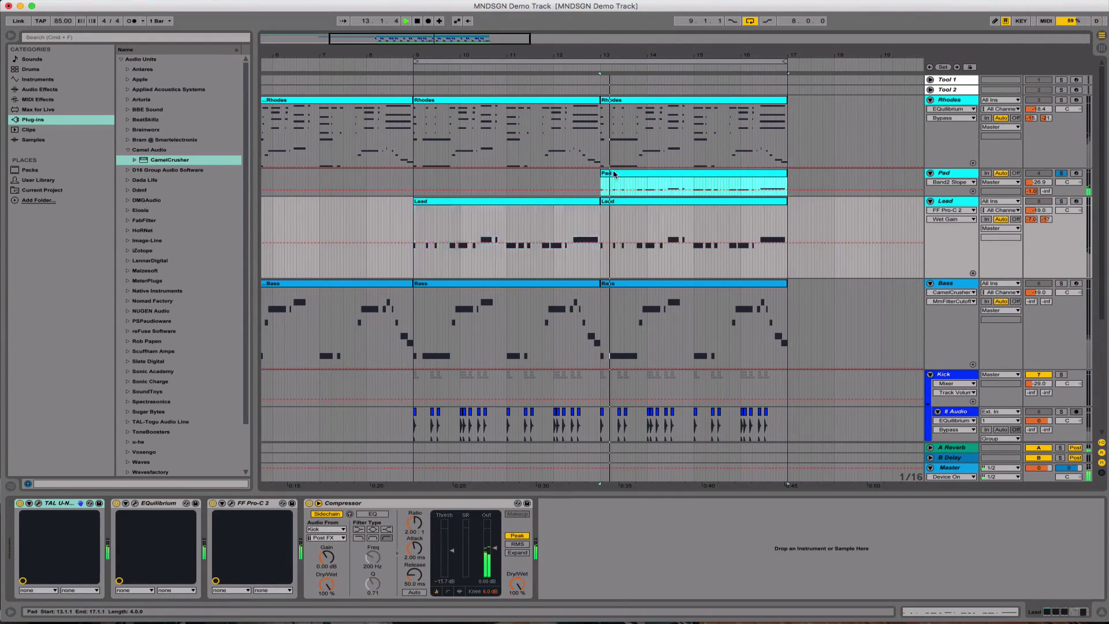
left_click(961, 172)
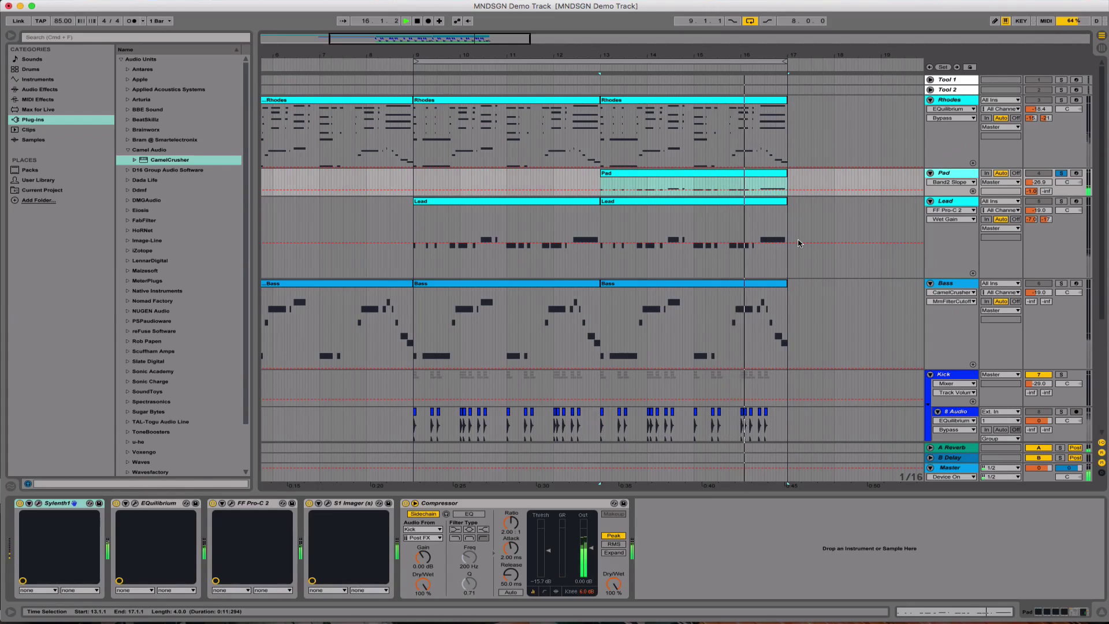
key("space")
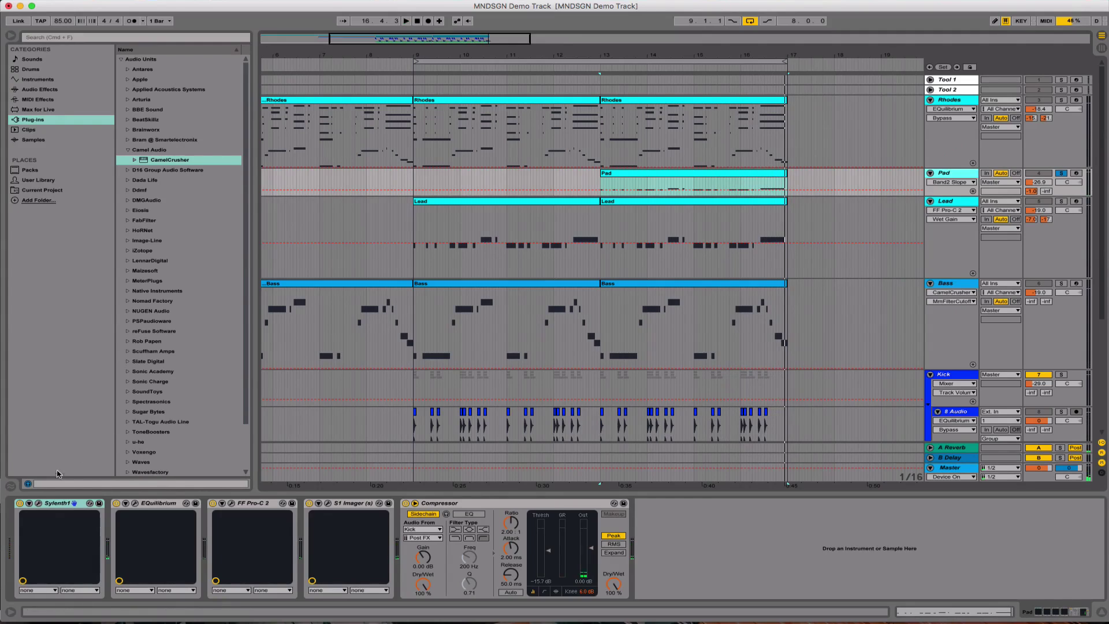
Inspect the Sylenth1 settings on the Pad track and close the plug-in window
left_click(39, 503)
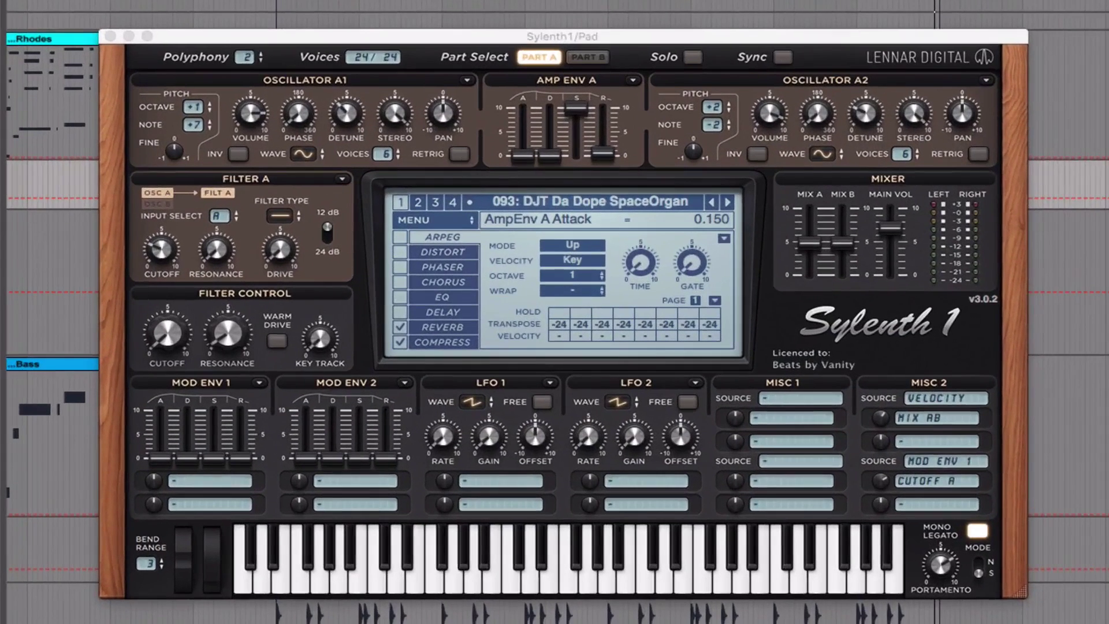
key("space")
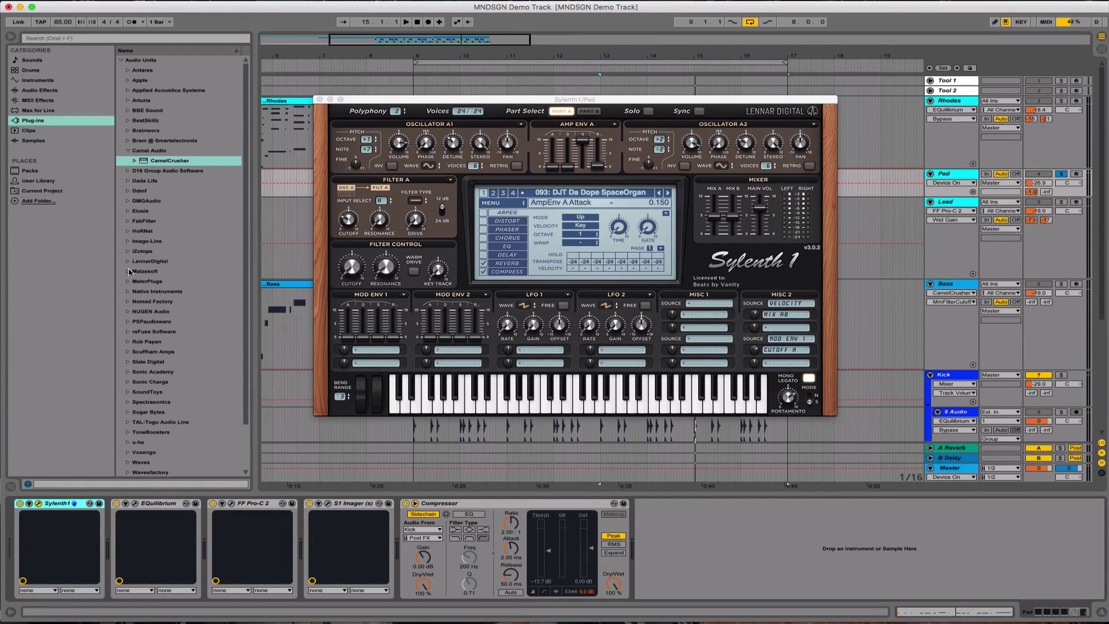
left_click(320, 100)
Examine the device chains of the A Reverb return and the Master track
left_click(956, 449)
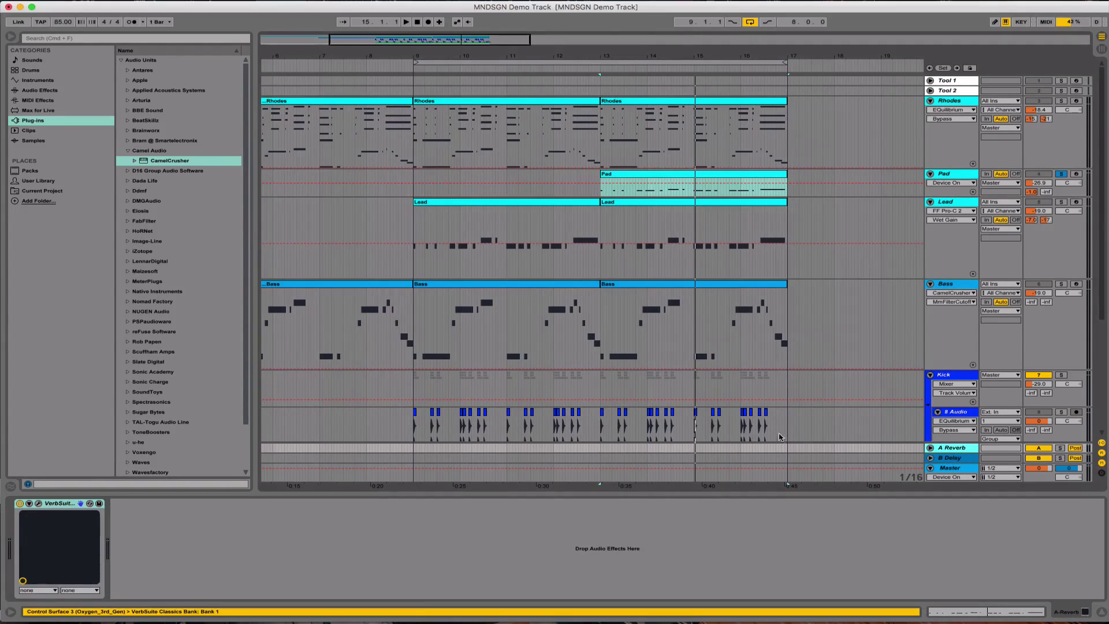
left_click_drag(299, 108, 369, 181)
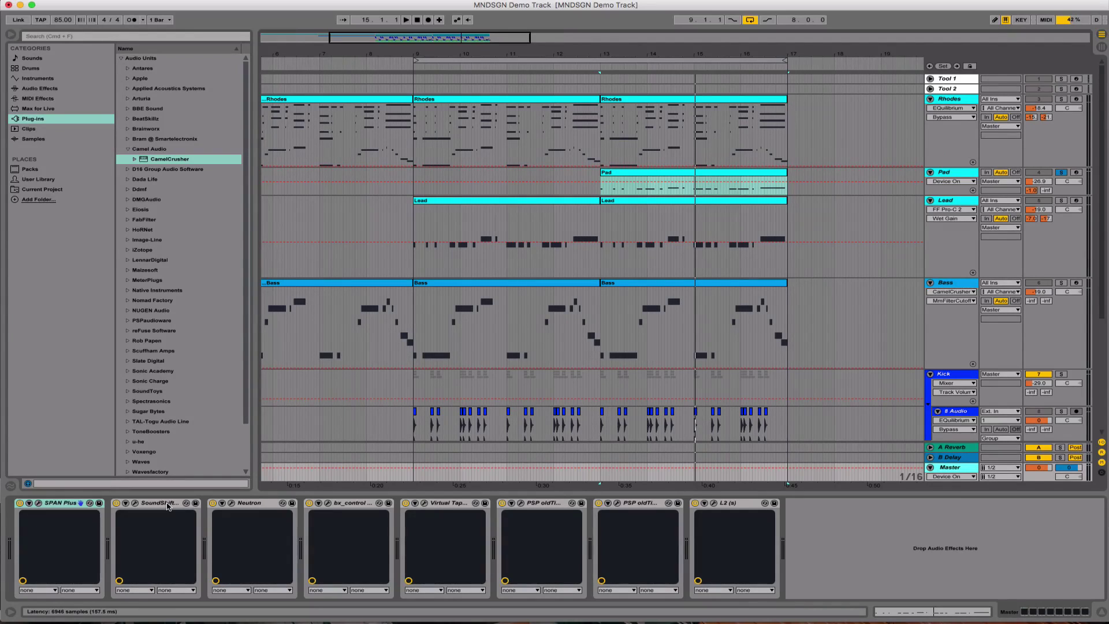
Open the SoundShifter Pitch window on the Master track, move it over the lower arrangement and play the loop from bar 9 with every track unsoloed
left_click(135, 503)
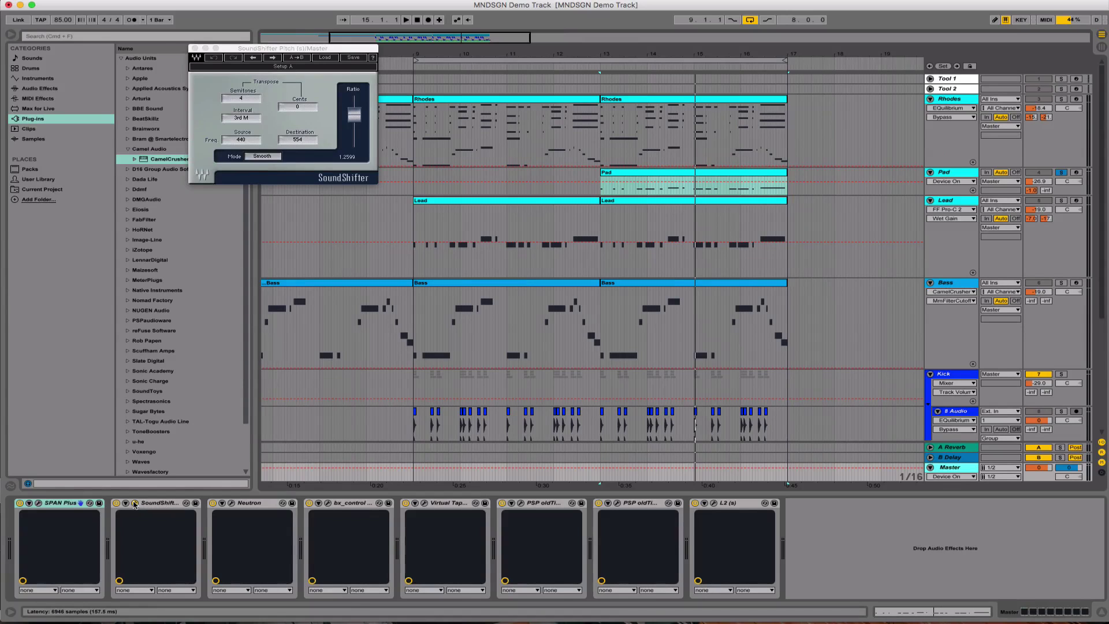
left_click_drag(299, 49, 488, 322)
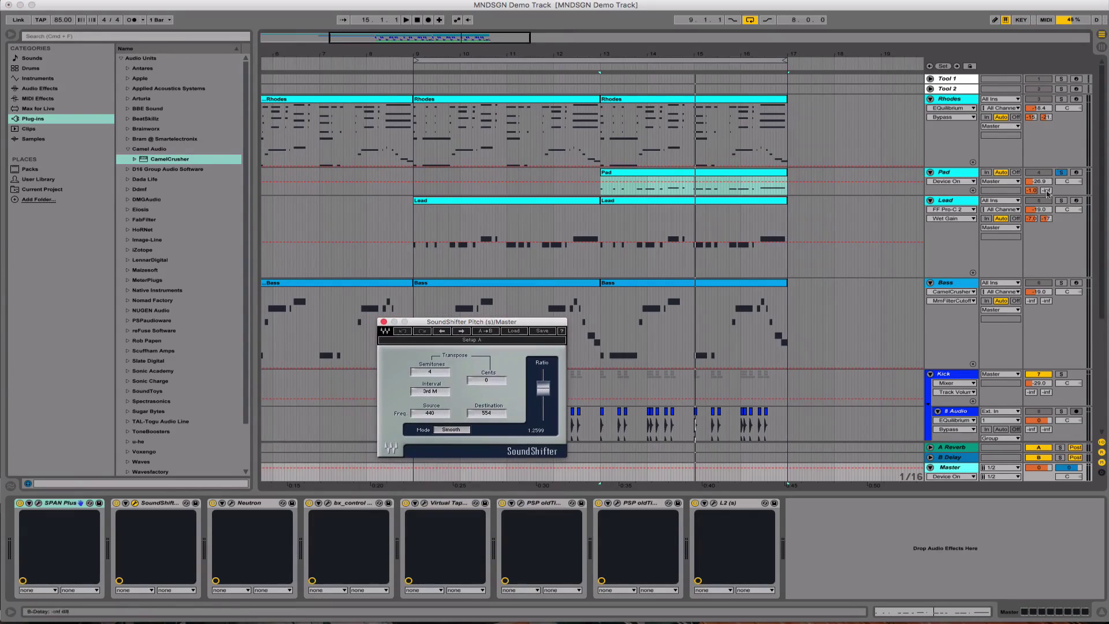
left_click(495, 59)
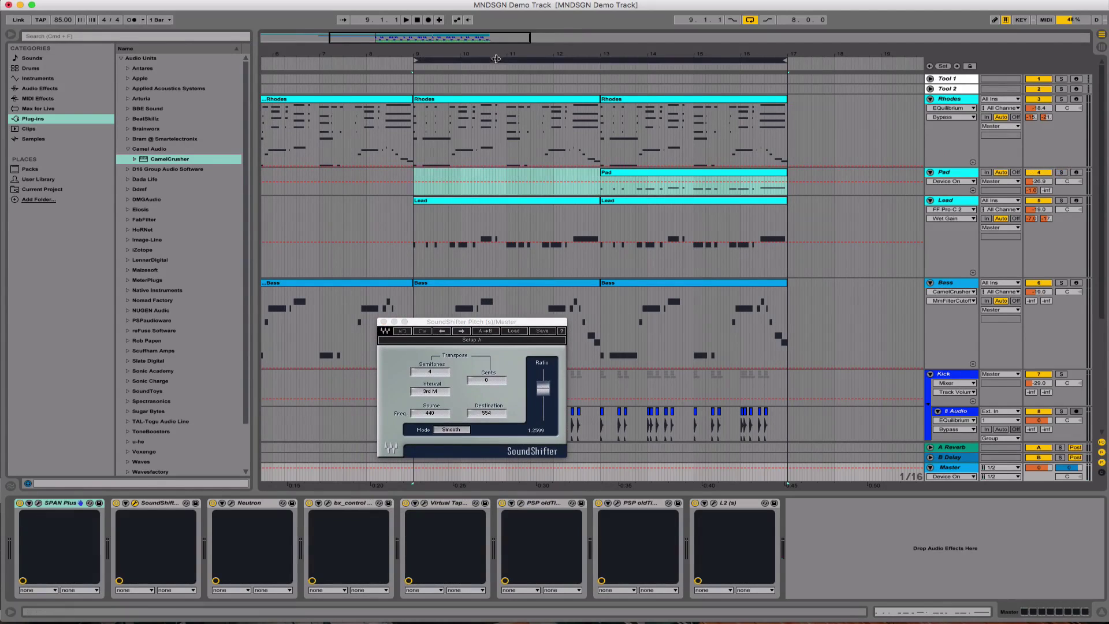
key("space")
Switch SoundShifter off and back on to compare the Master sound, play the loop and stop it
left_click(116, 503)
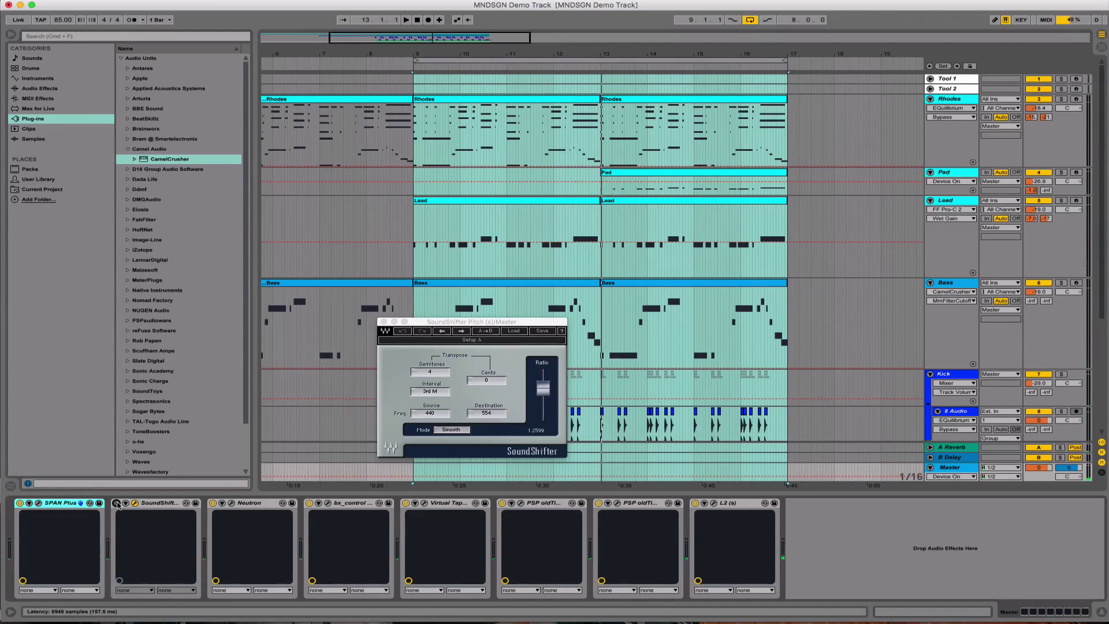
left_click(116, 503)
key("space")
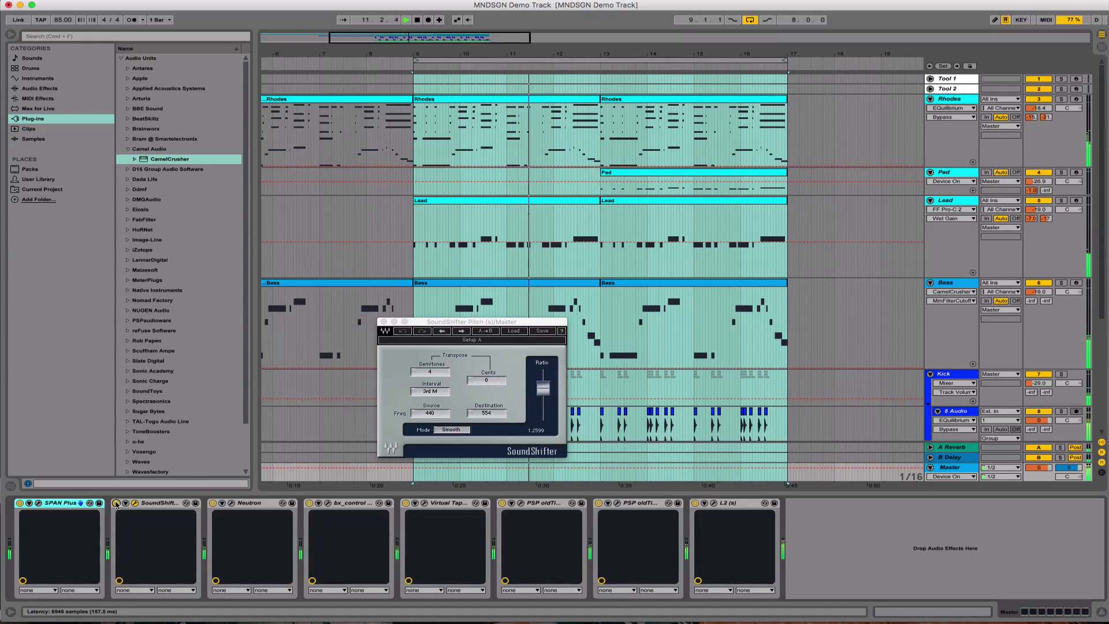
key("space")
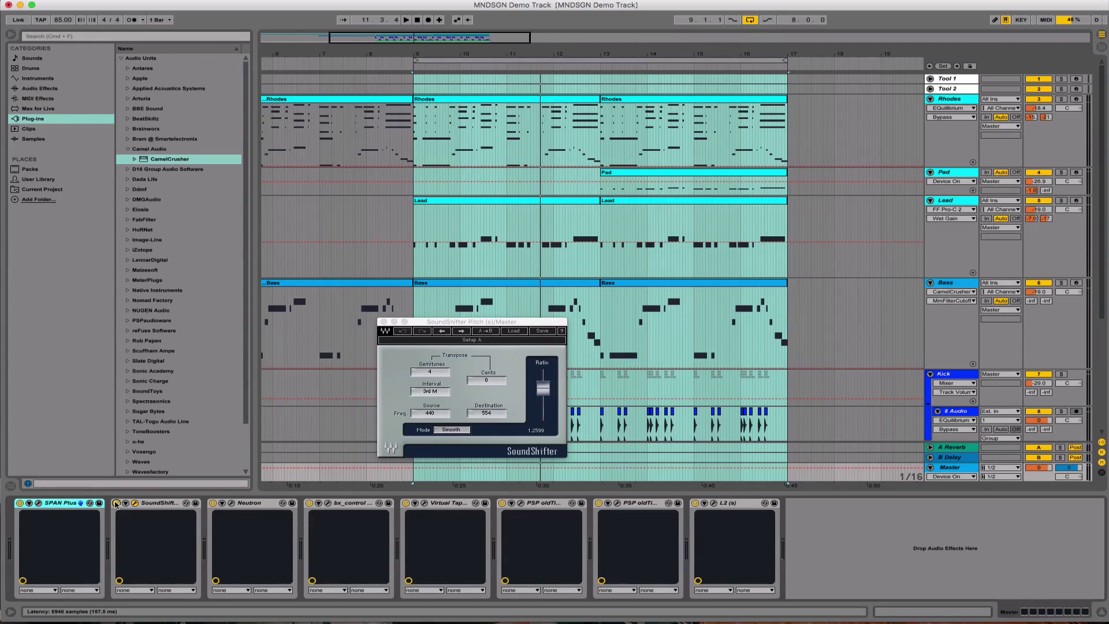
Open the bx_control V2 window on the Master track and move it lower over the arrangement to examine its settings
left_click(328, 503)
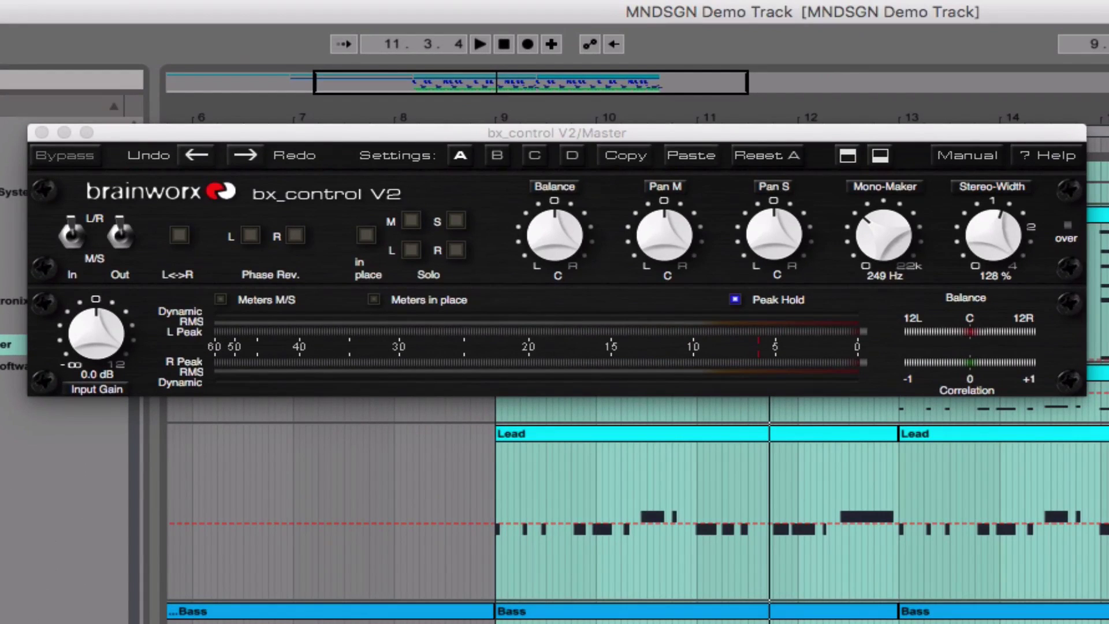
left_click_drag(559, 134, 592, 307)
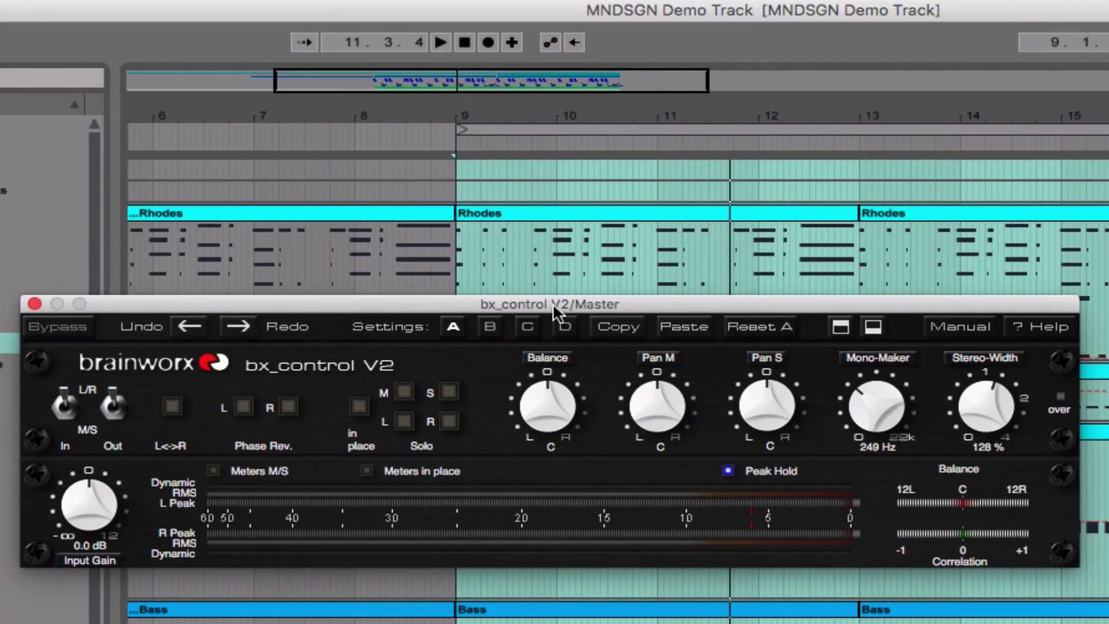